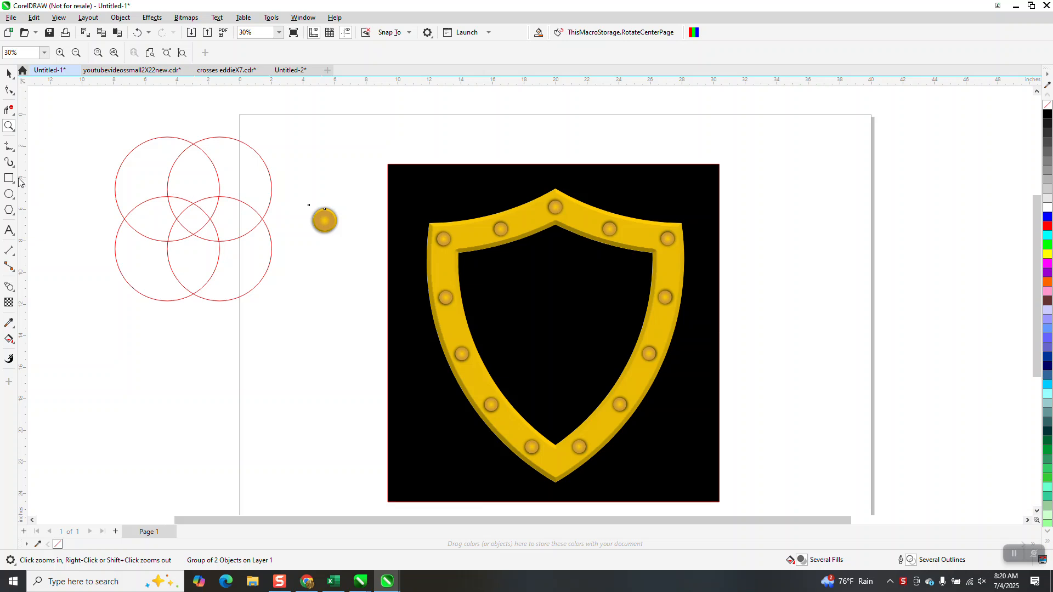
Step: Draw a circle about 6.46 in across below the existing circles and duplicate it into a cluster of four overlapping circles
click(9, 194)
drag(187, 321, 147, 423)
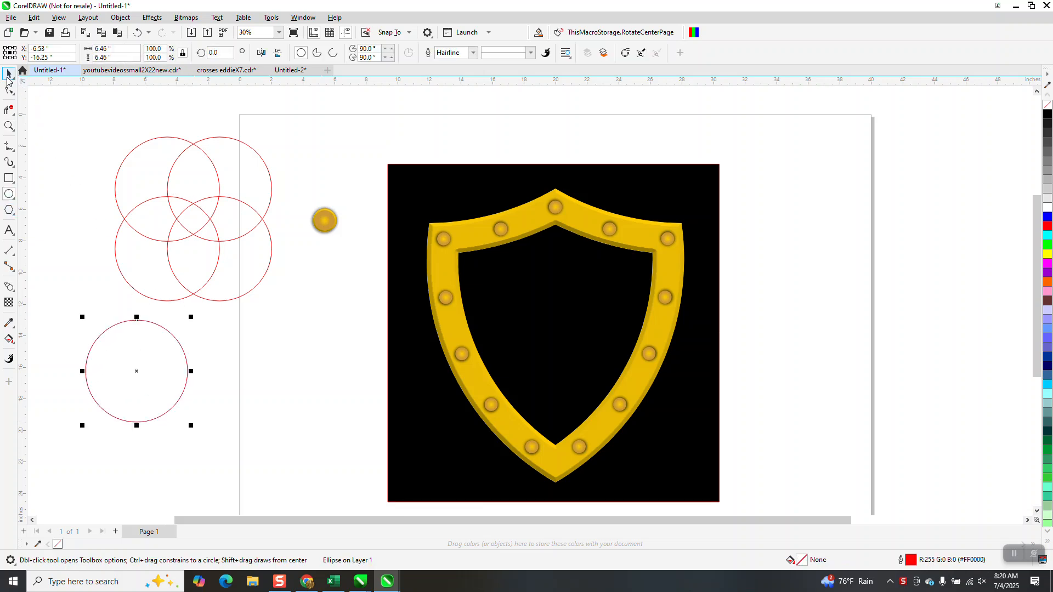
click(9, 74)
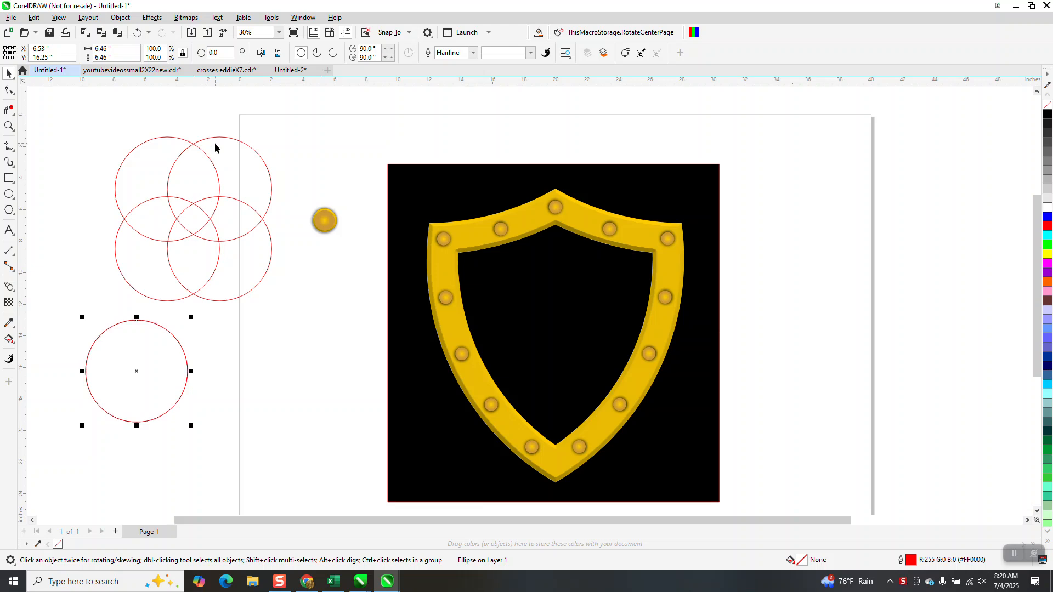
drag(140, 372, 188, 372)
scroll(221, 357, down, 1)
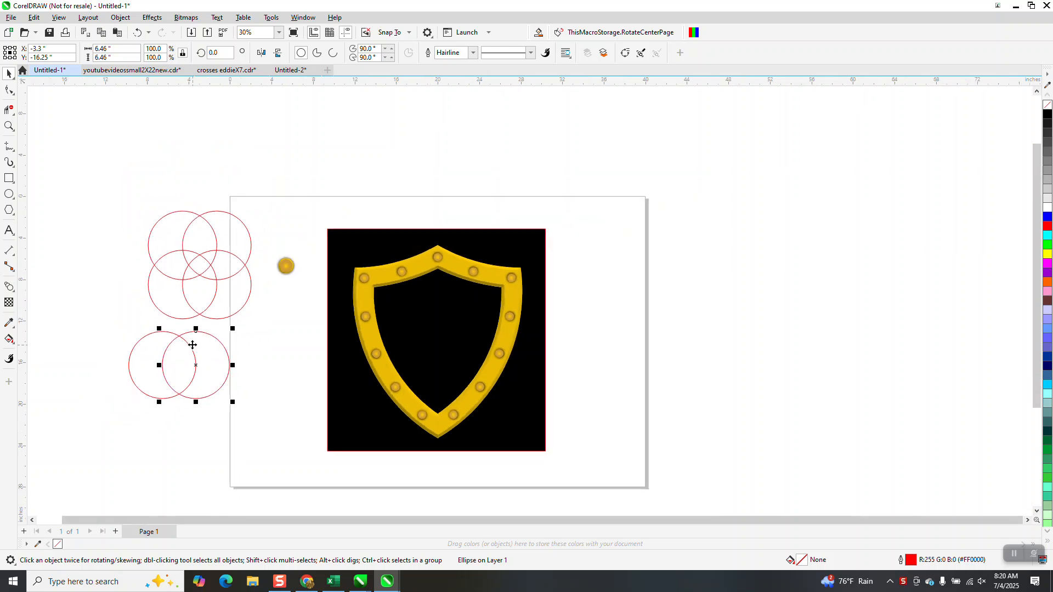
drag(115, 314, 261, 412)
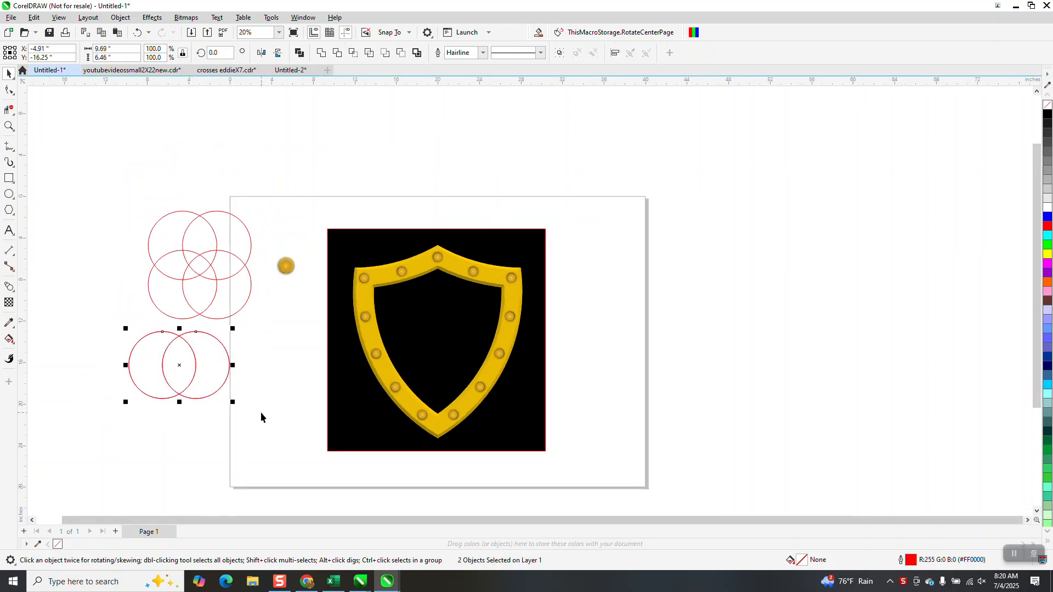
drag(178, 365, 184, 334)
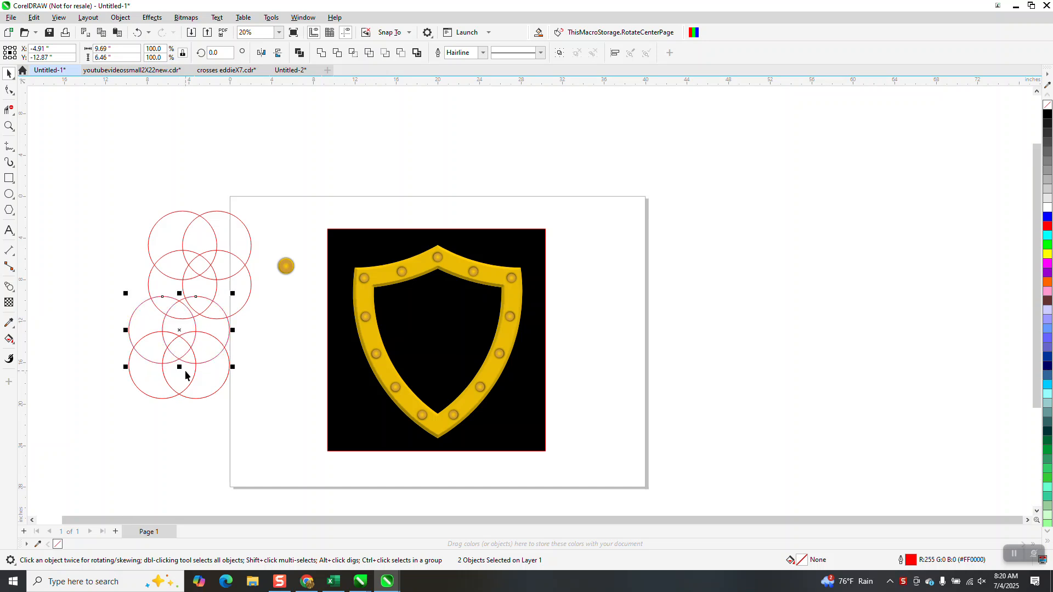
Step: Smart Fill the shield-shaped overlap in the new circle cluster with black
click(9, 339)
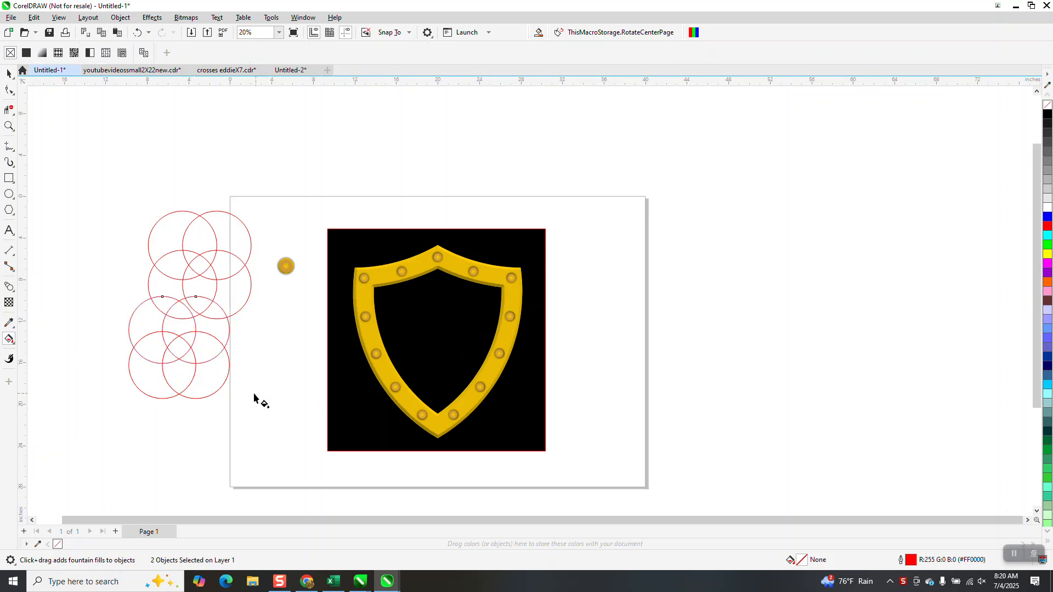
click(15, 347)
click(33, 351)
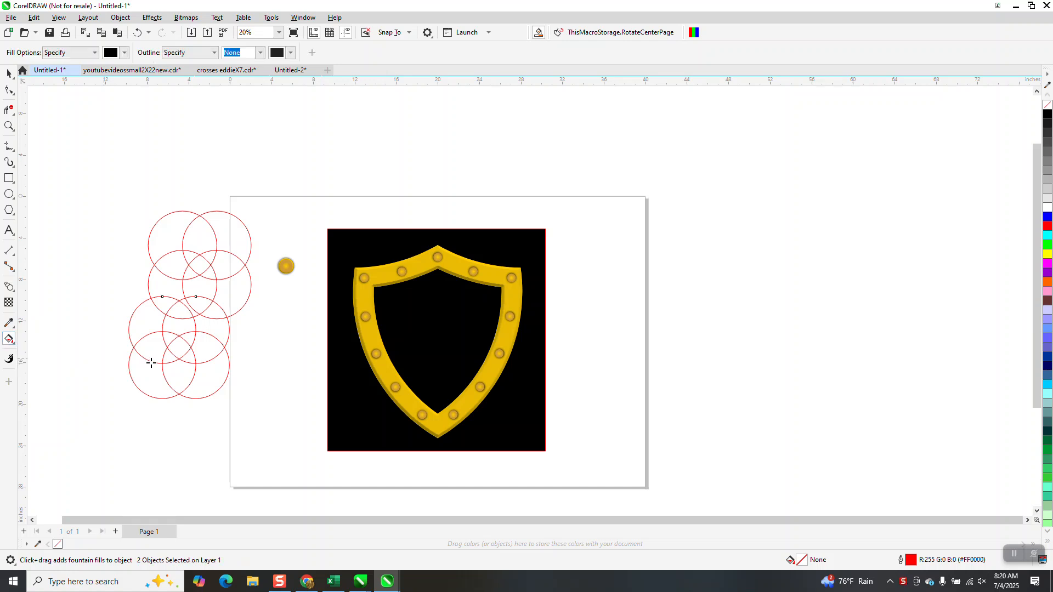
click(171, 372)
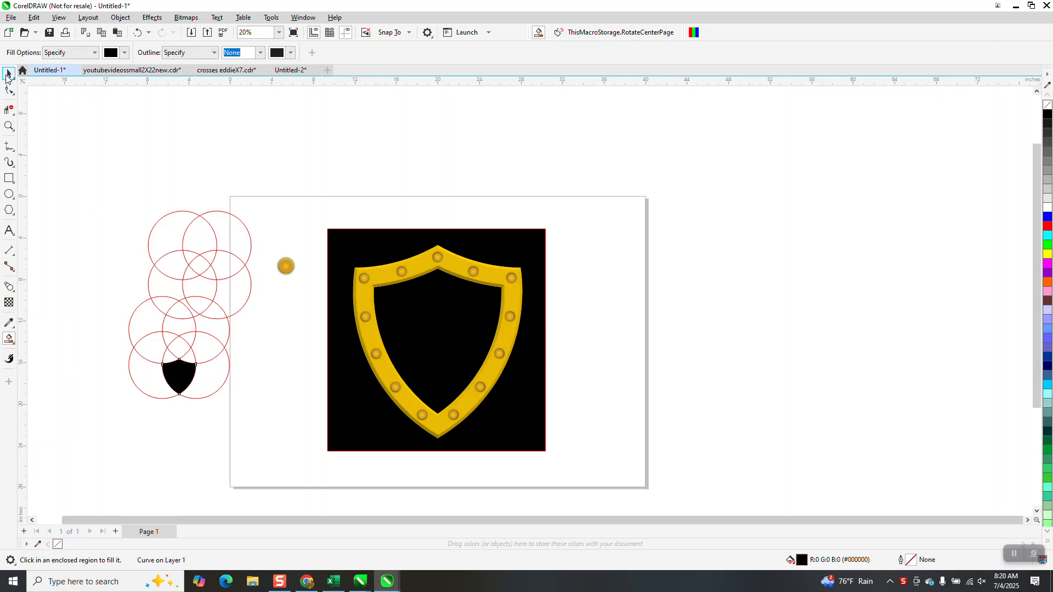
Step: Enlarge the shield to about 17.8 by 18.64 in beyond the page's right edge, and replace its fill with a black outline
click(8, 75)
drag(177, 371, 883, 503)
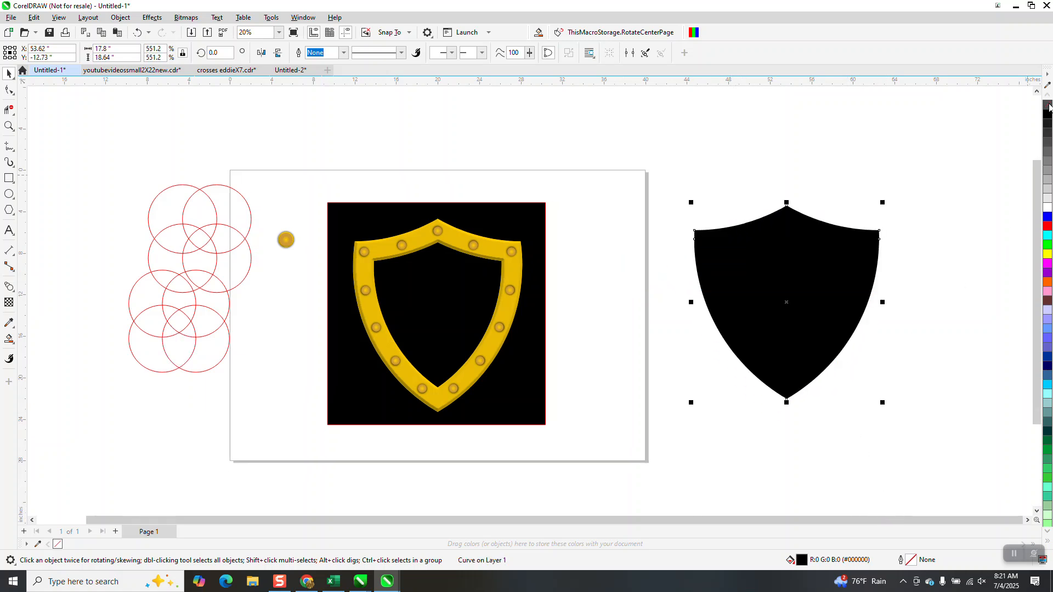
click(1047, 105)
right_click(1047, 114)
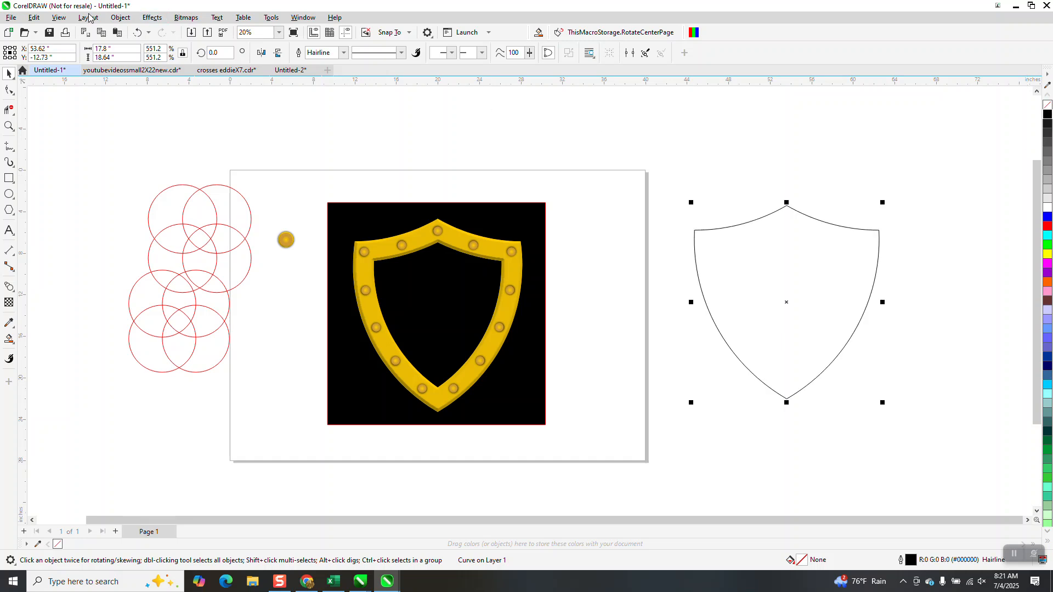
Step: Apply an inside contour with 2 steps and a 1.0 in offset to the shield outline
click(152, 17)
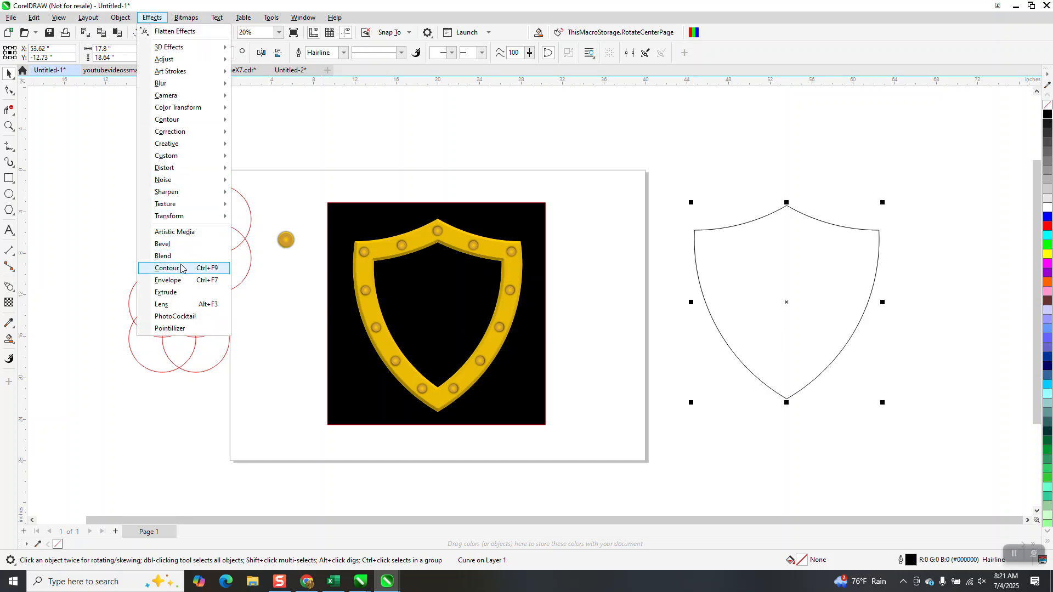
click(182, 268)
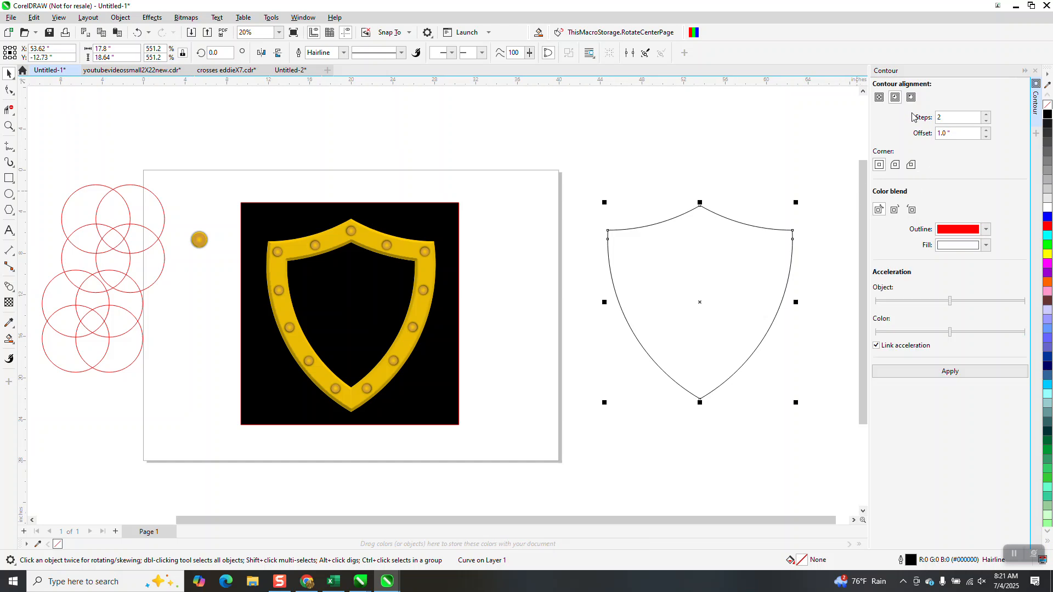
click(953, 373)
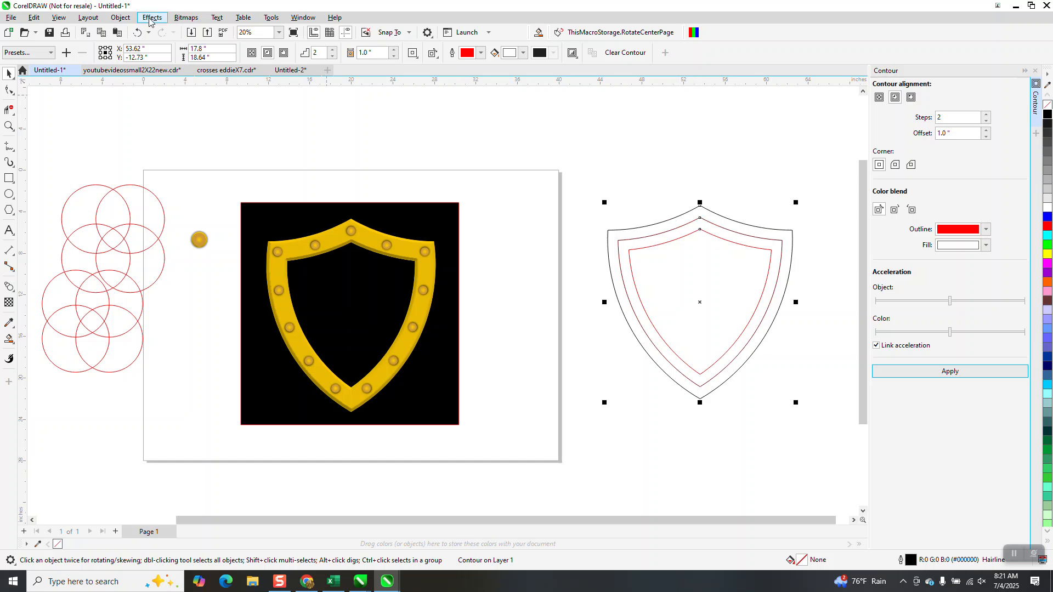
Step: Break the shield's contour apart and ungroup the resulting curves
click(120, 17)
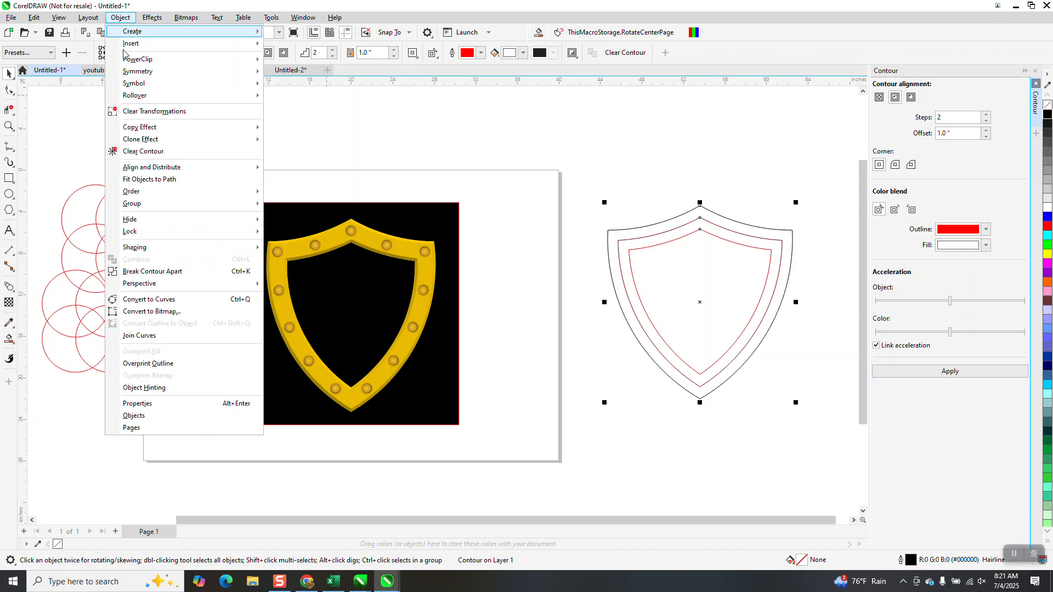
click(189, 275)
drag(601, 188, 817, 435)
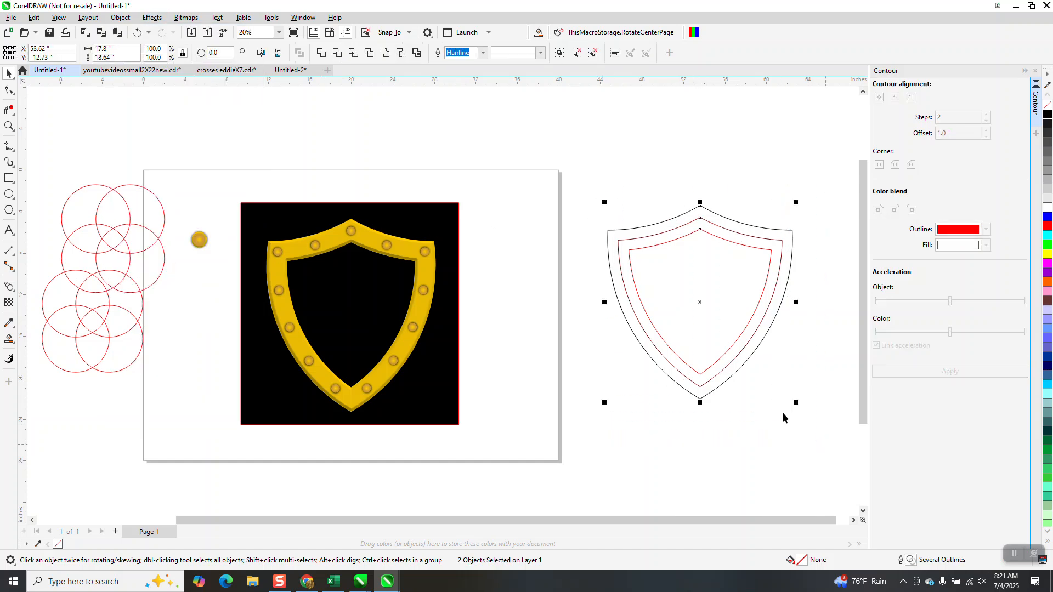
click(123, 18)
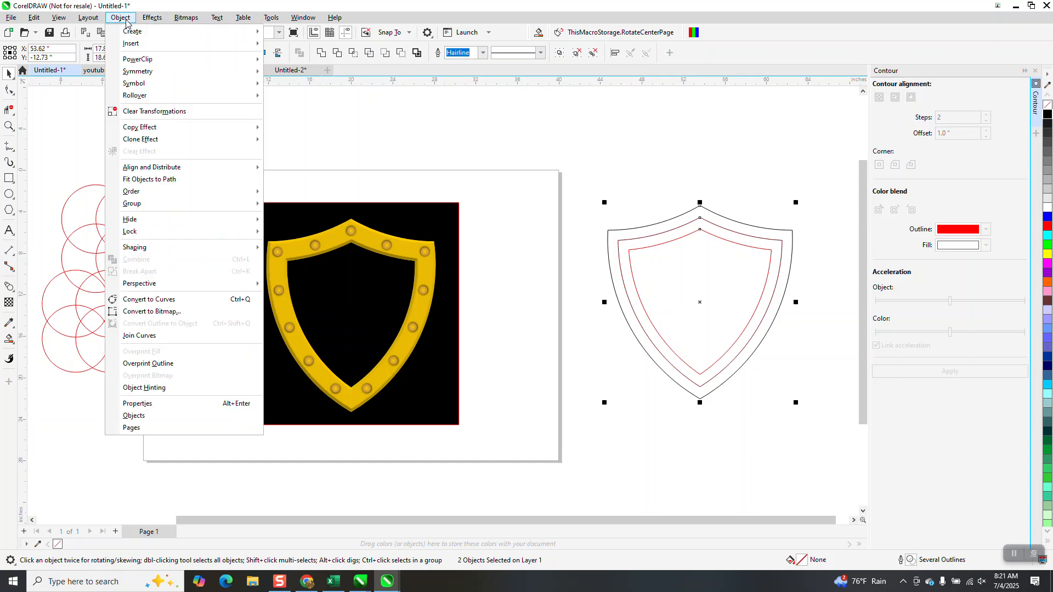
mouse_move(250, 204)
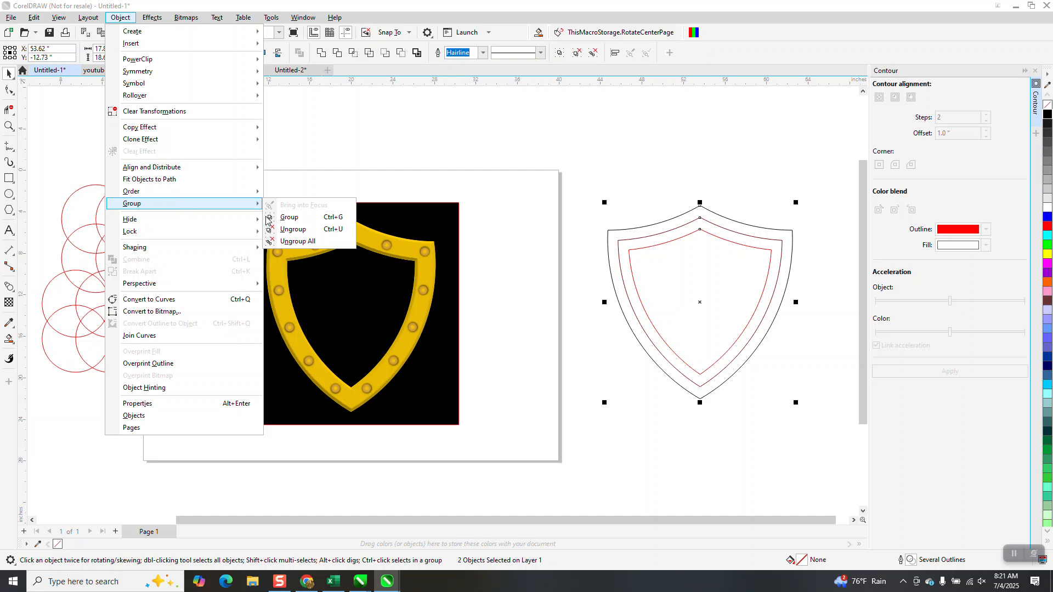
click(289, 218)
click(666, 241)
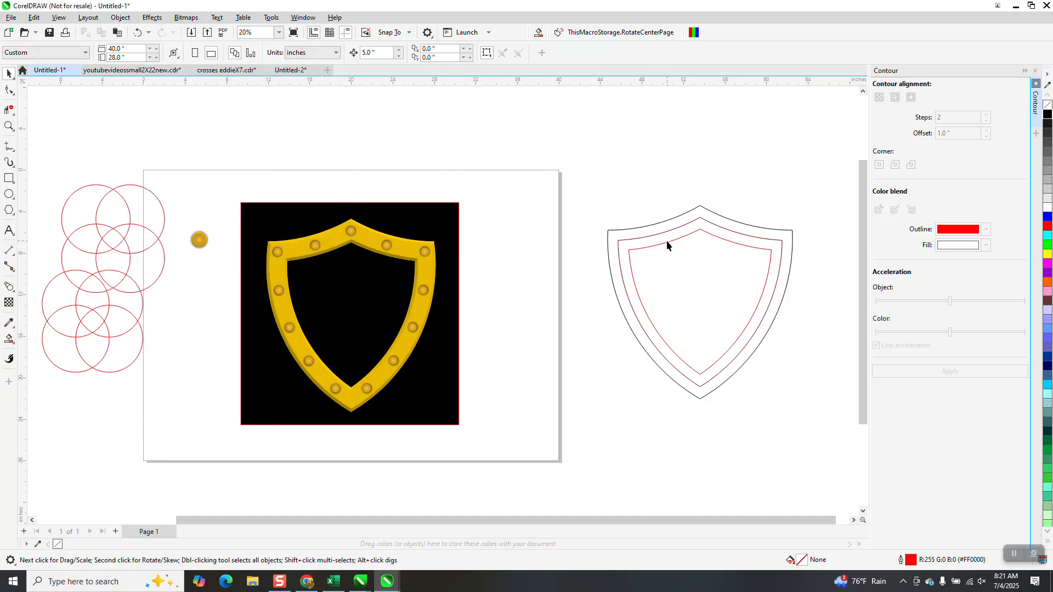
Step: Set the nudge distance to 16 in and nudge the middle shield contour away to above the finished example shield
click(639, 240)
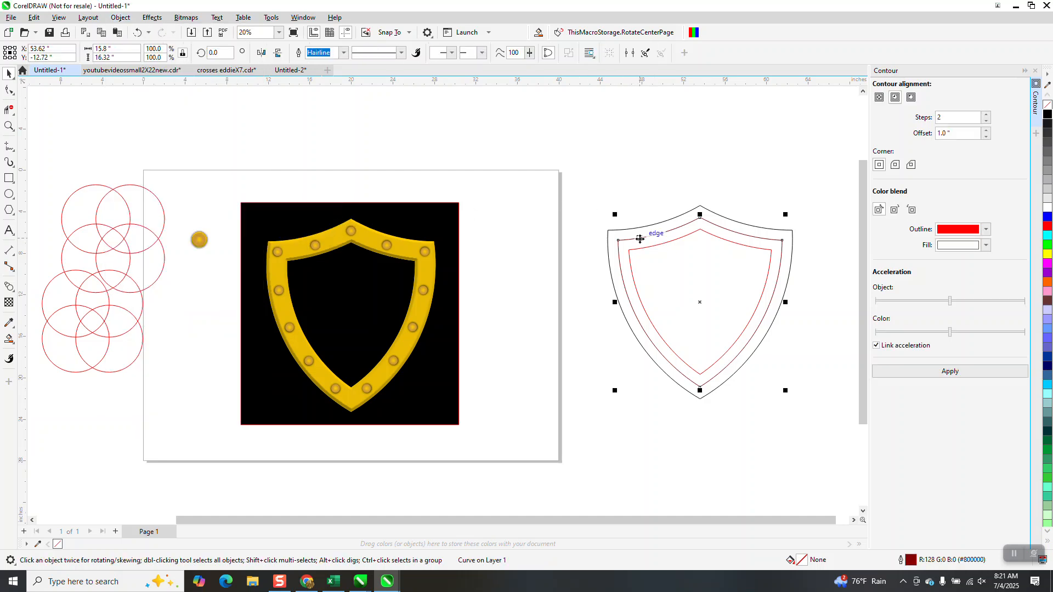
click(603, 173)
drag(384, 53, 327, 58)
text(1)
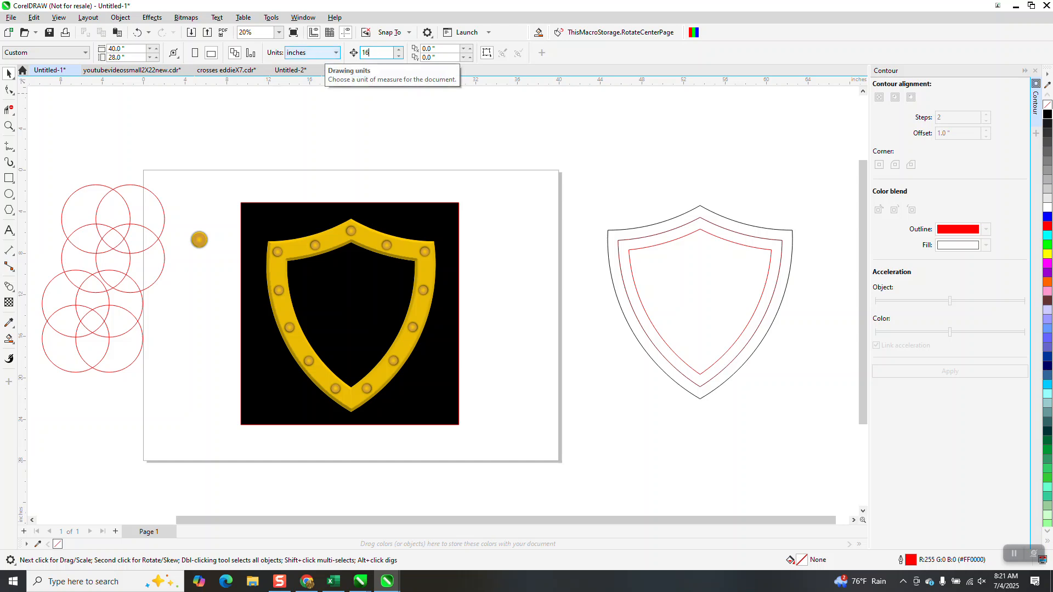
text(6)
key(Return)
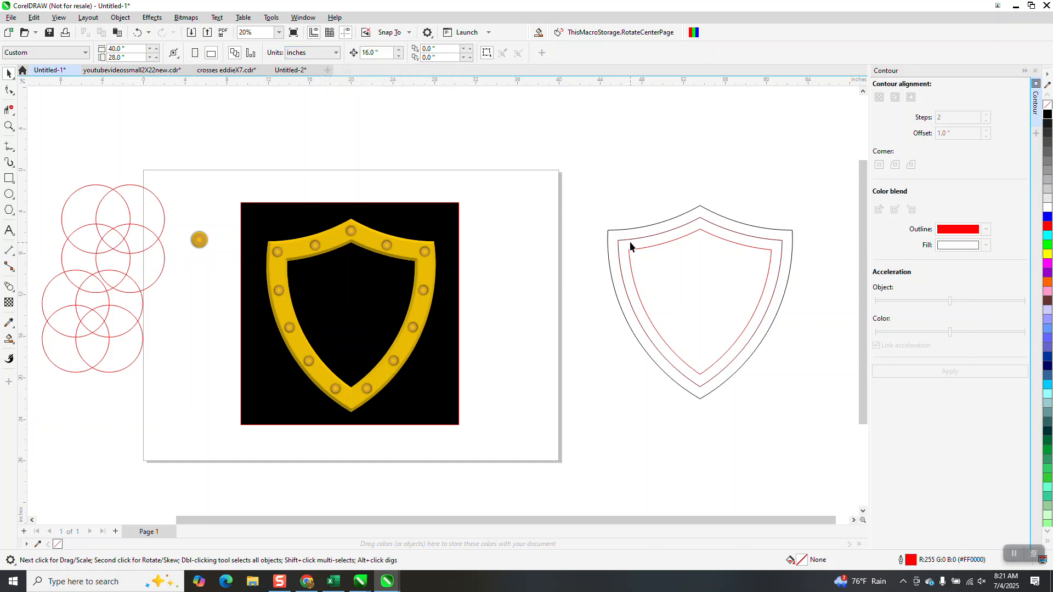
click(630, 243)
key(Left)
key(Left)
key(Left)
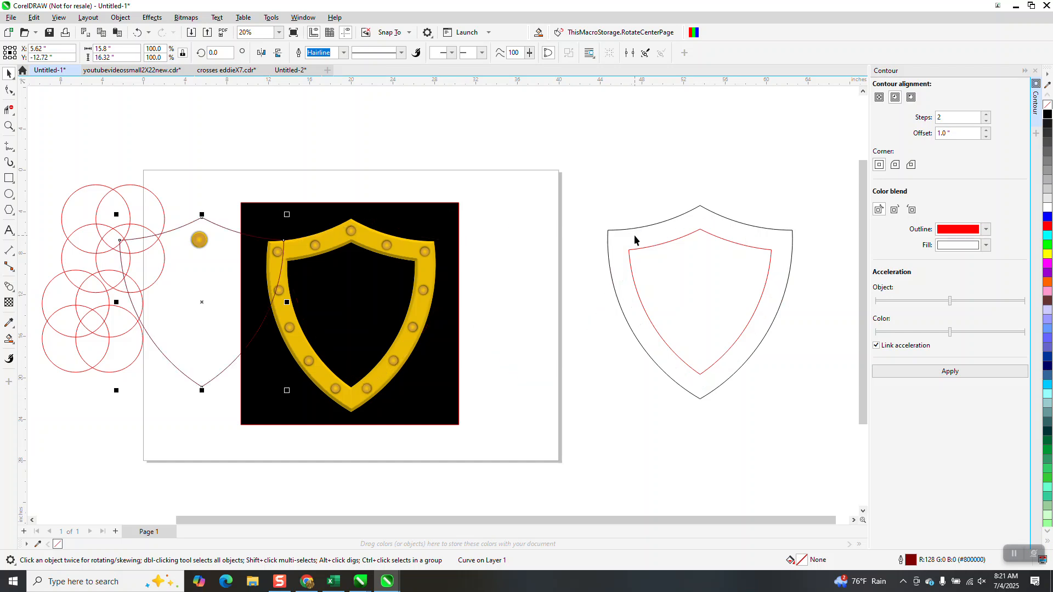
key(Up)
key(Right)
Step: Smart Fill the band between the outer and inner shield outlines and color it golden yellow (#FFCC00)
click(710, 235)
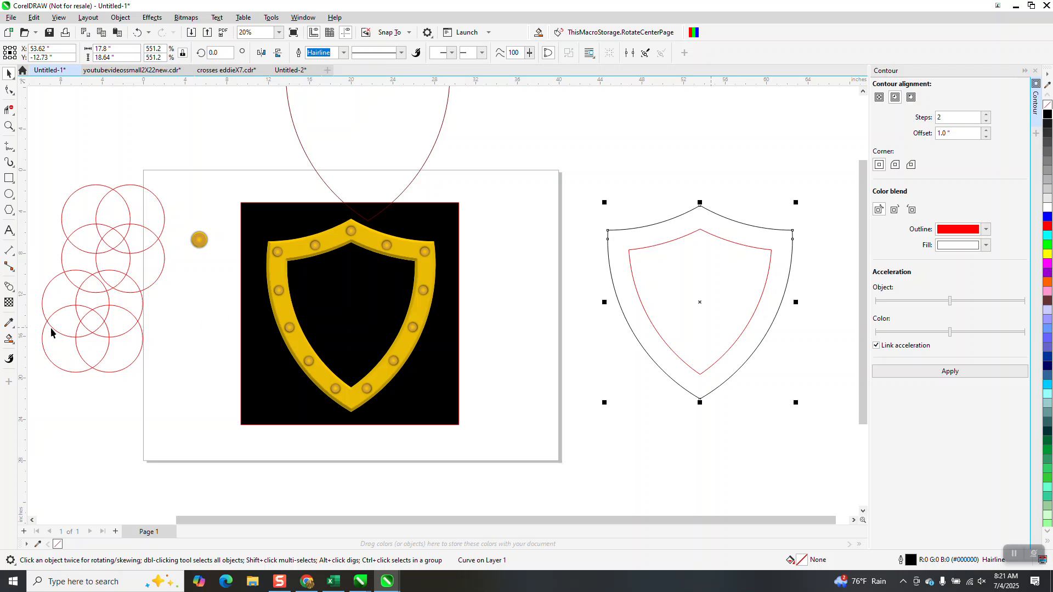
click(17, 345)
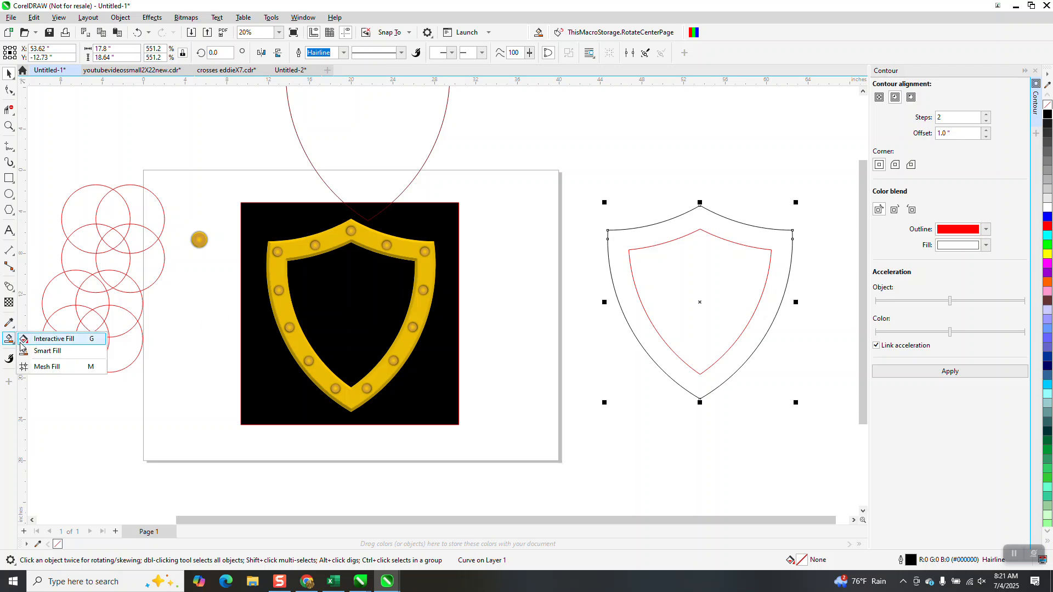
click(34, 351)
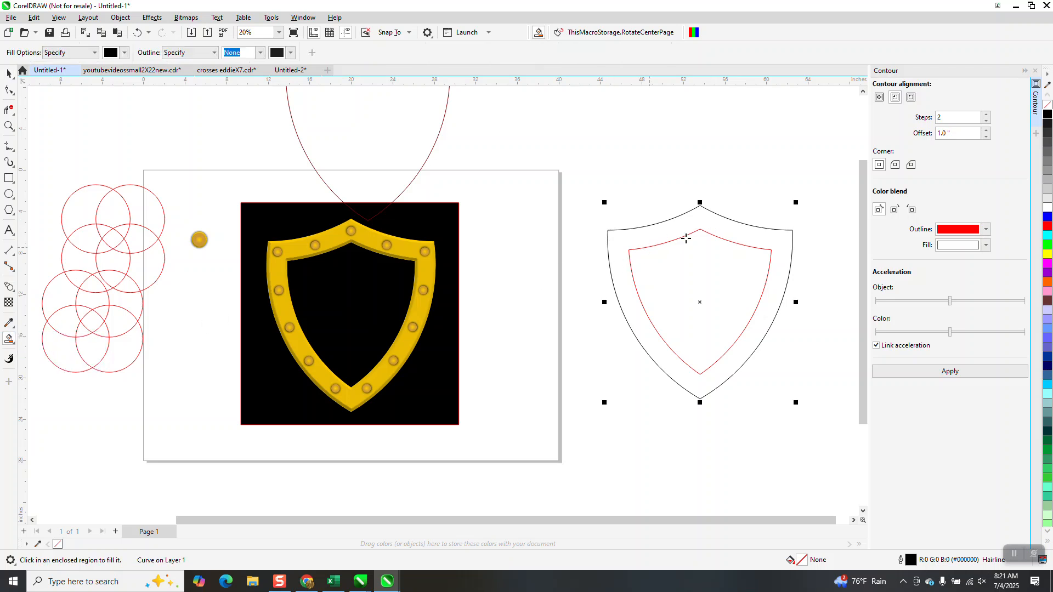
click(727, 226)
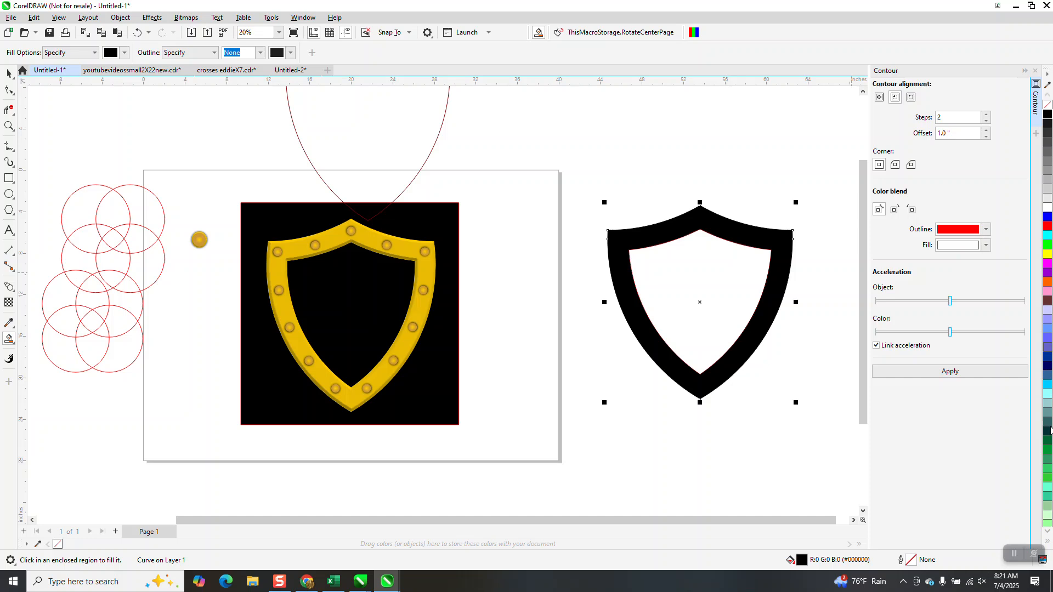
drag(1048, 532, 1048, 532)
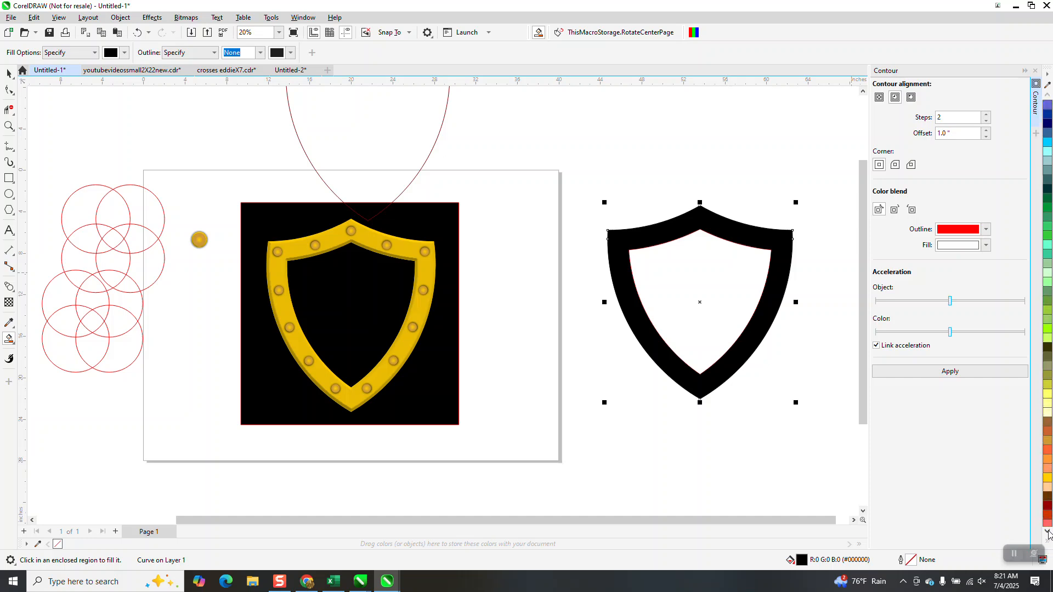
click(1047, 478)
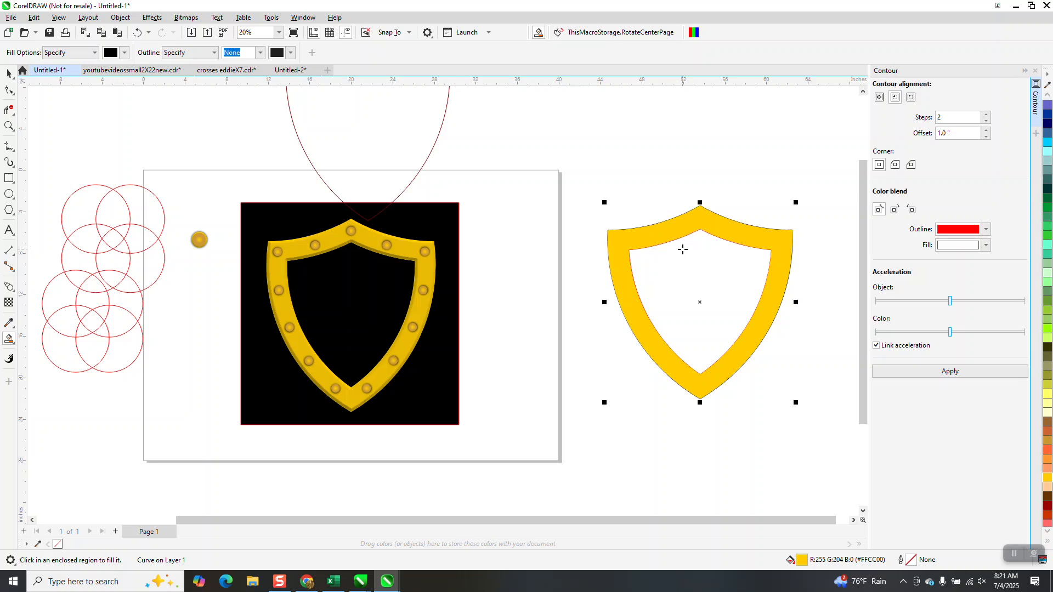
Step: Shift the gold band down to delete the leftover outer and inner outlines, and return the band to its original place
key(shift+Down)
click(9, 73)
drag(559, 193, 620, 308)
drag(819, 410, 821, 412)
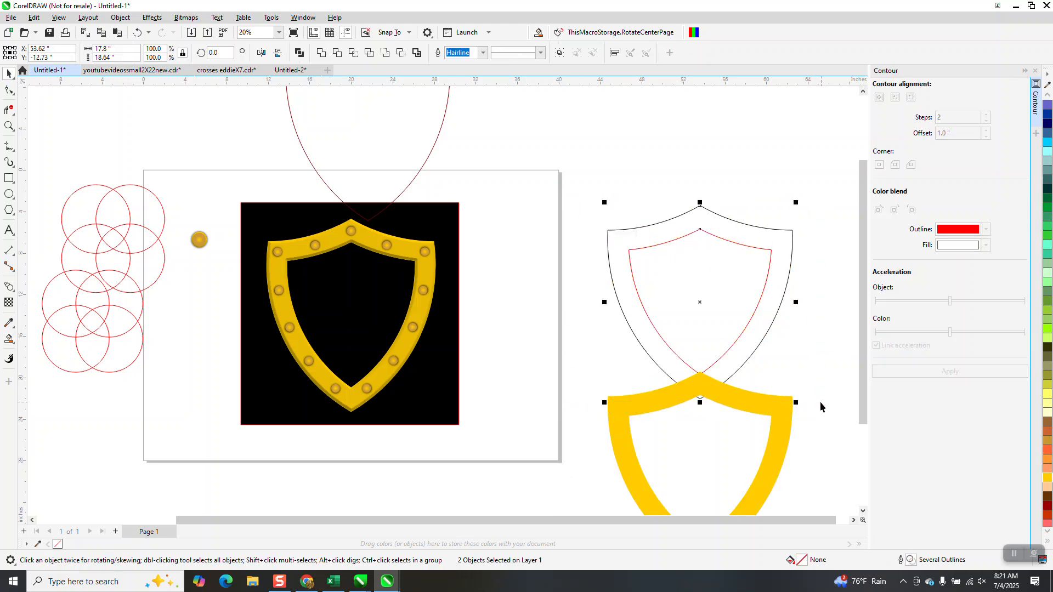
key(Delete)
click(781, 405)
key(shift+Up)
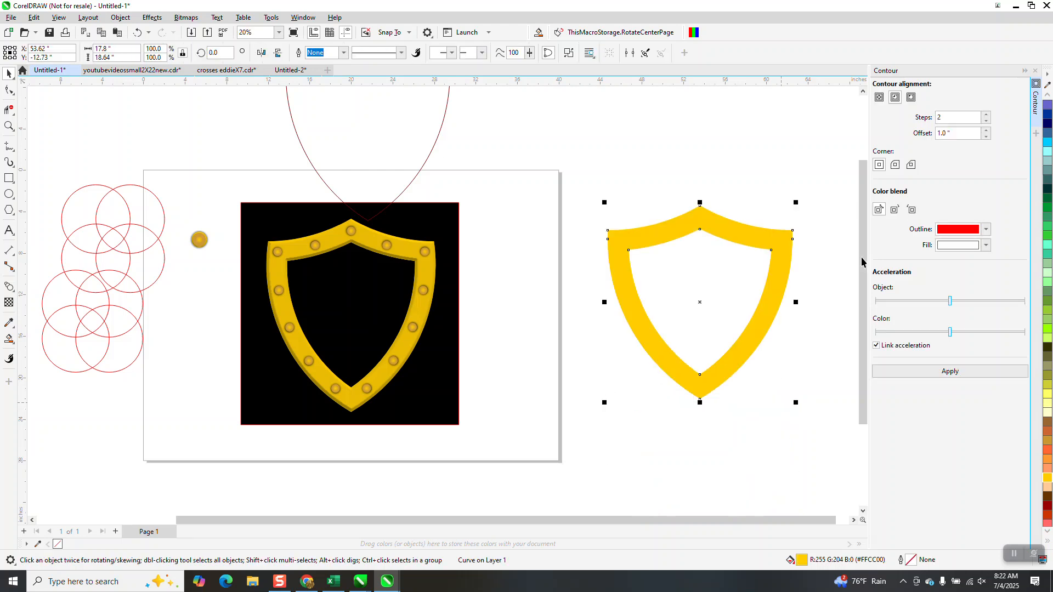
Step: Replace the contour settings with the Bevel effect and apply a soft-edge bevel at 0.1 in distance to the gold shield frame
click(1034, 71)
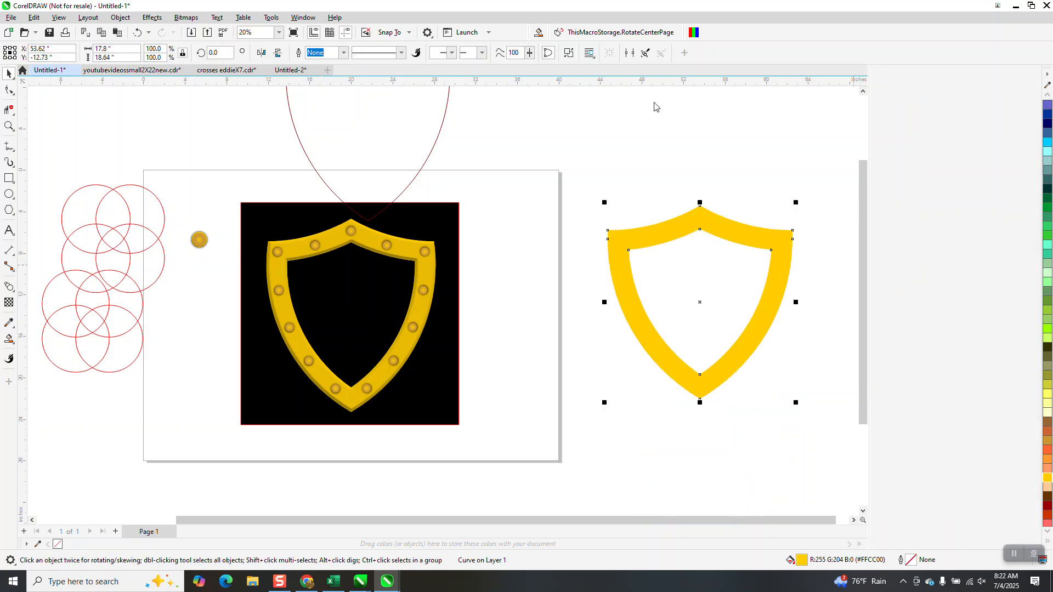
click(152, 18)
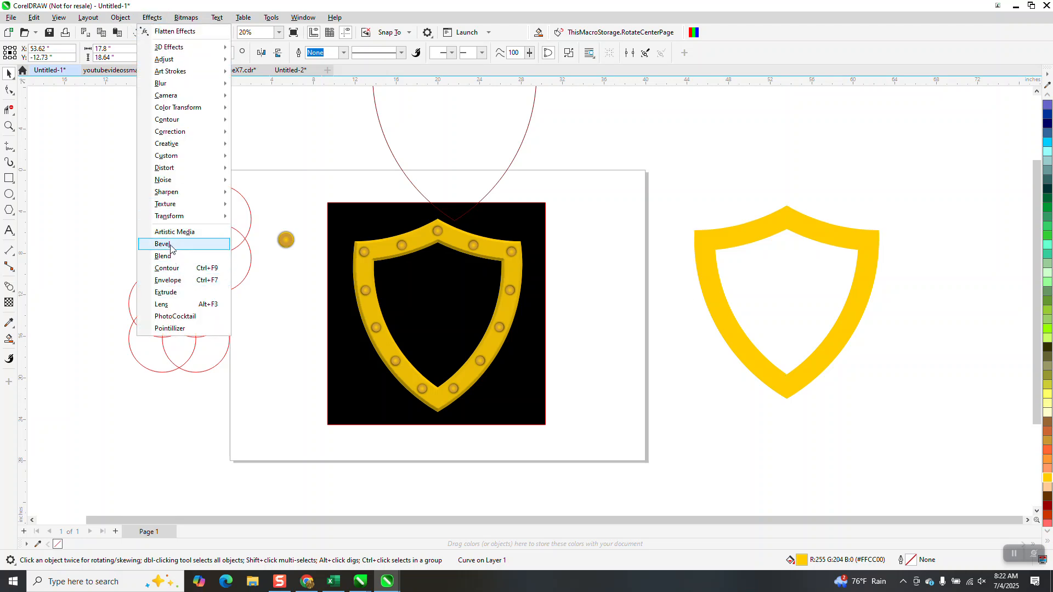
click(164, 244)
click(943, 146)
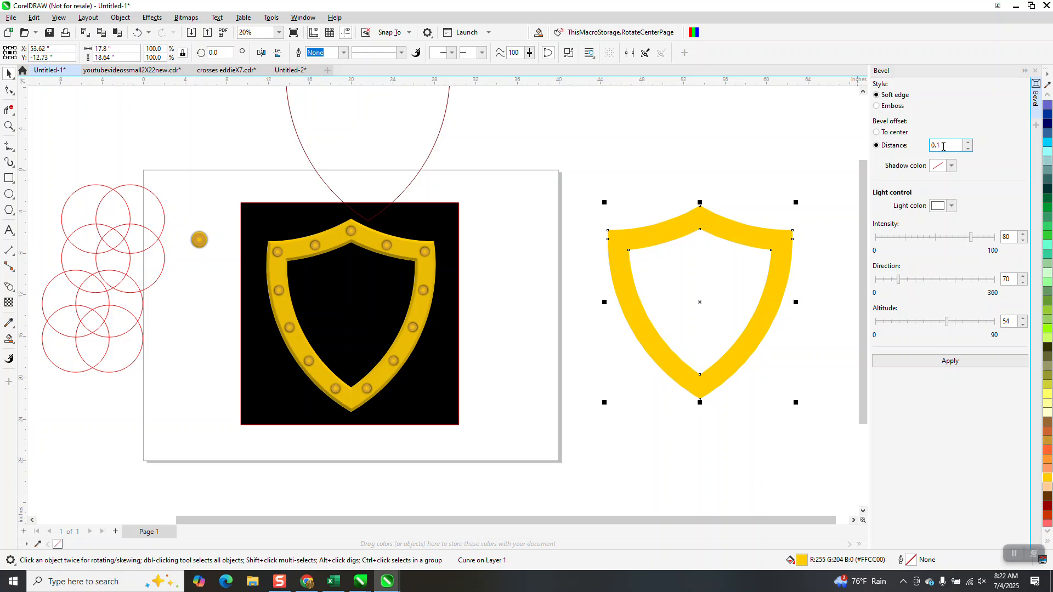
click(951, 360)
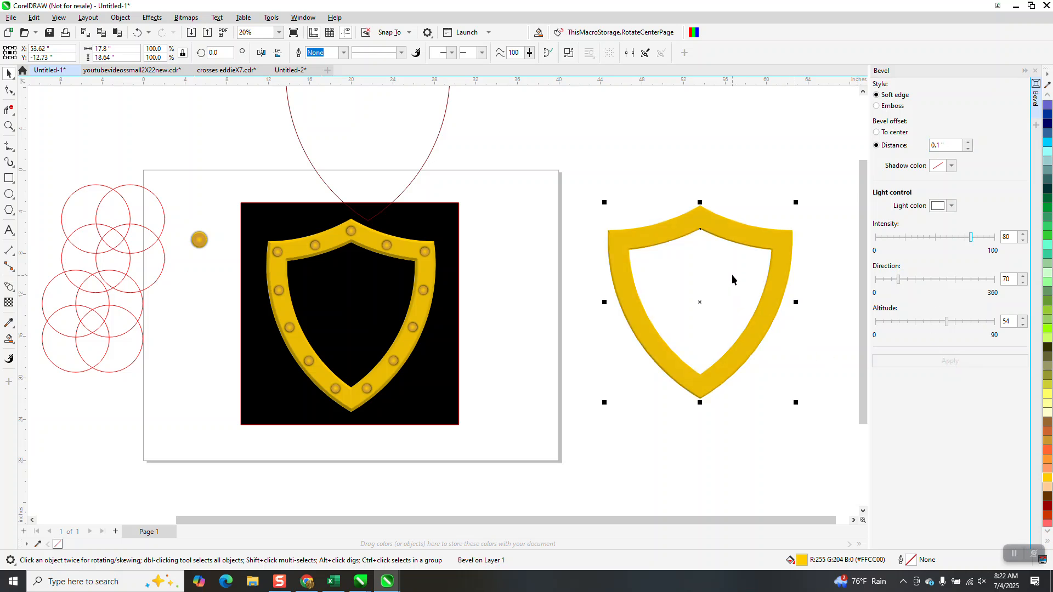
click(625, 181)
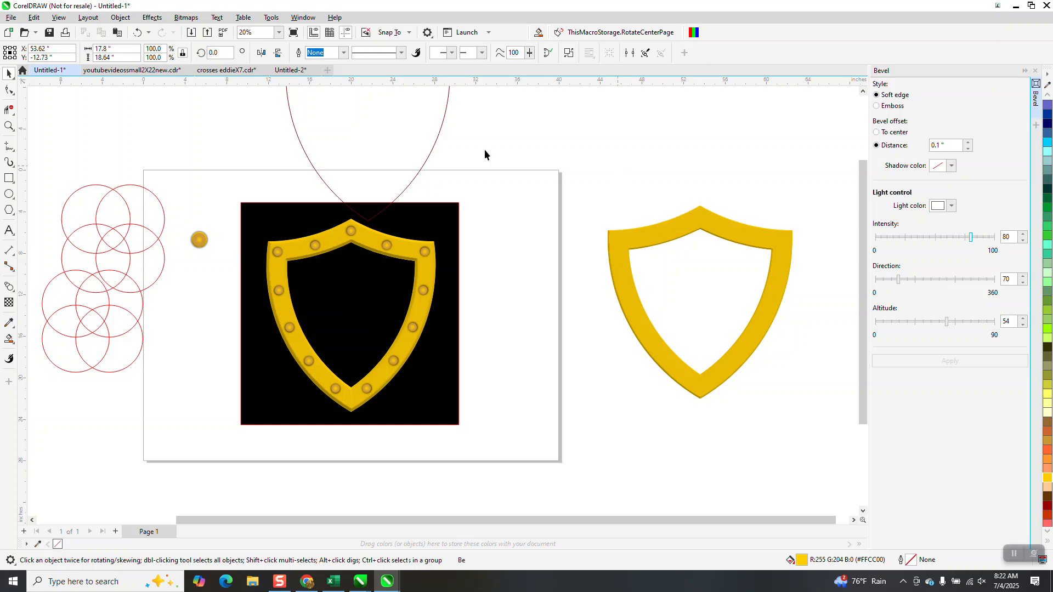
Step: Nudge the middle shield contour back onto the gold frame and order it to the front of the page
click(431, 152)
key(shift+Right)
key(shift+Right)
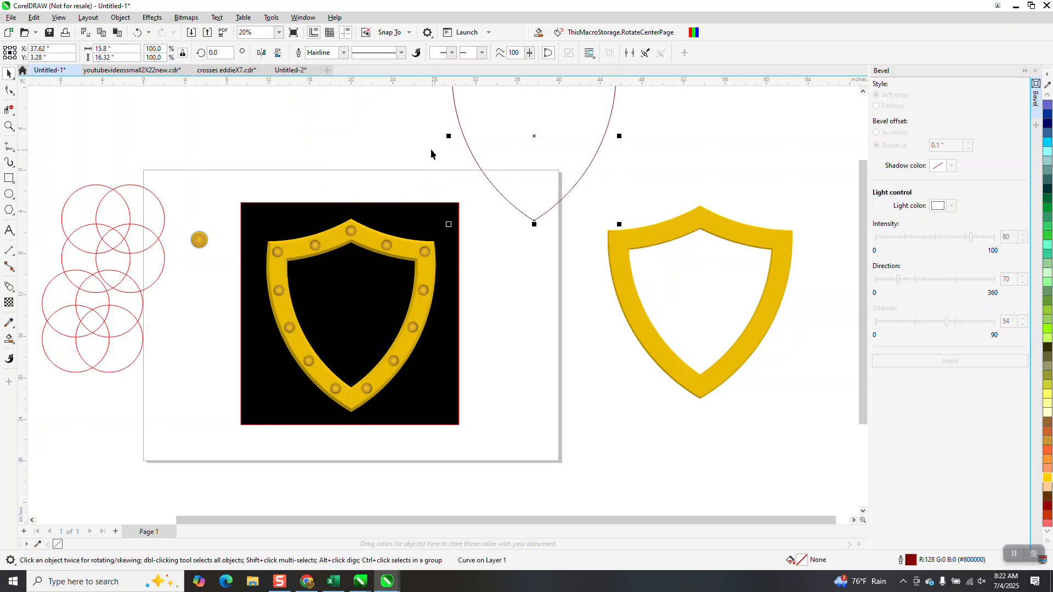
key(shift+Down)
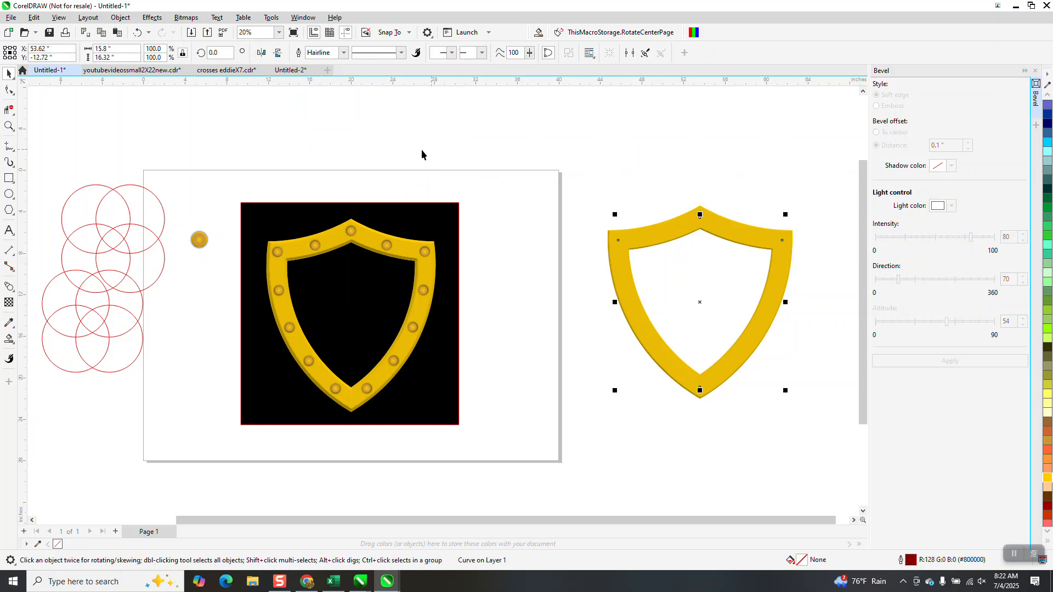
click(121, 17)
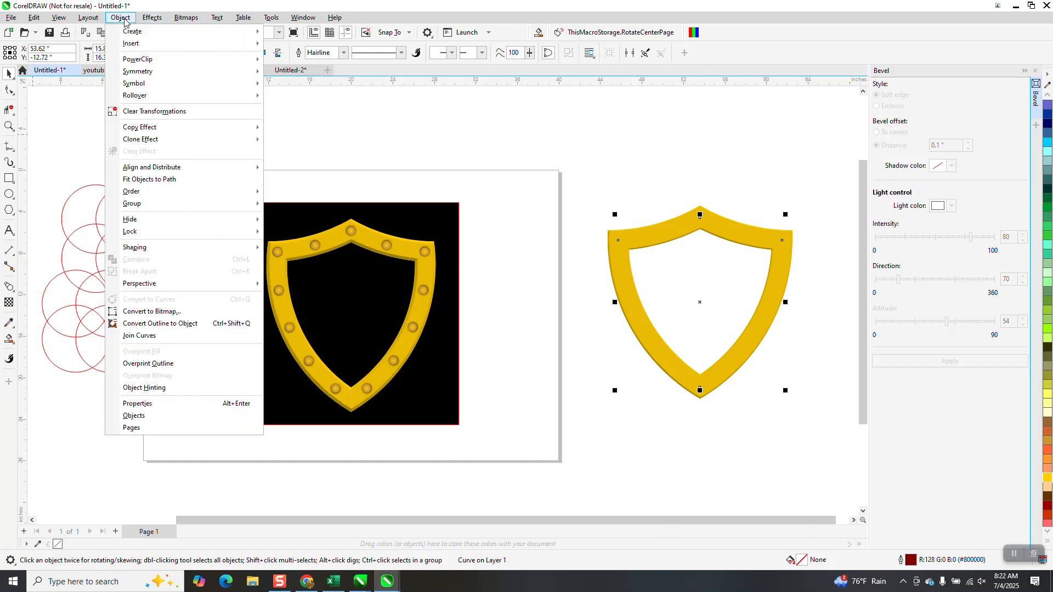
mouse_move(165, 190)
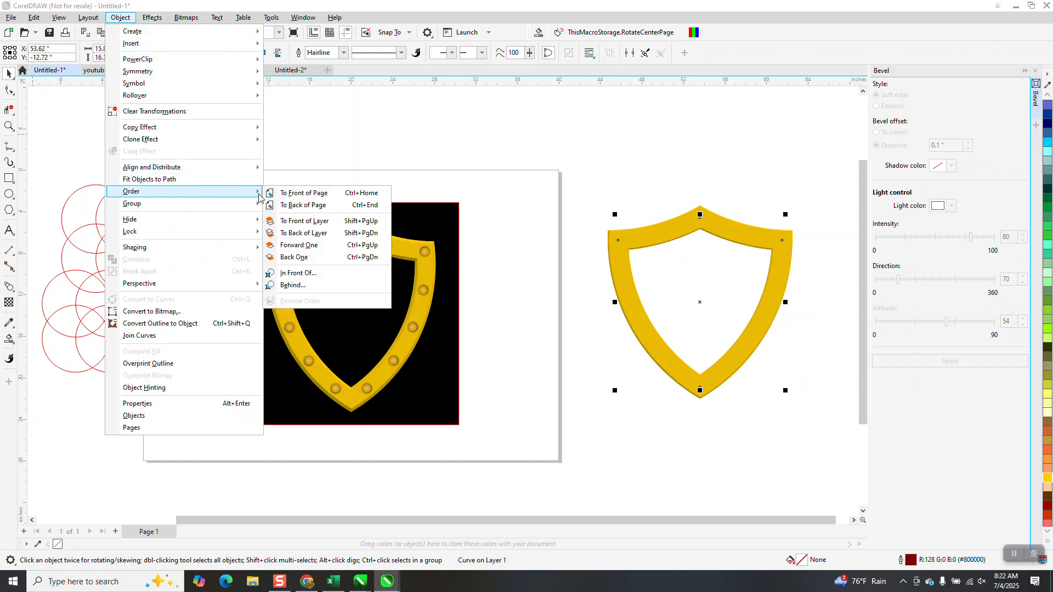
click(292, 196)
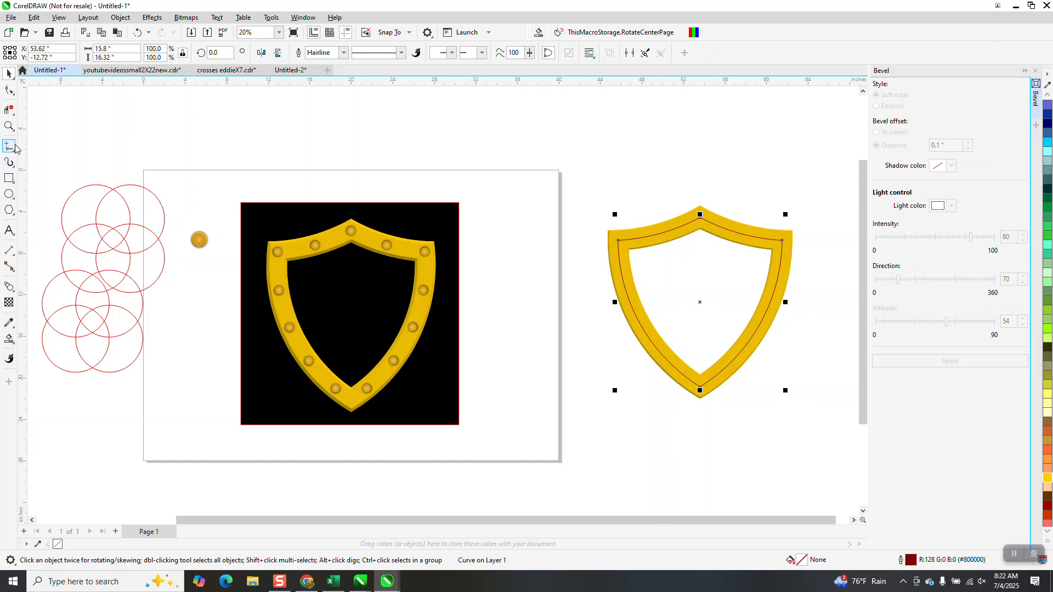
Step: Draw a circle about 0.8 in wide just above the shield frame's upper edge and fill it golden yellow (#FFCC00)
click(10, 126)
drag(591, 174, 665, 270)
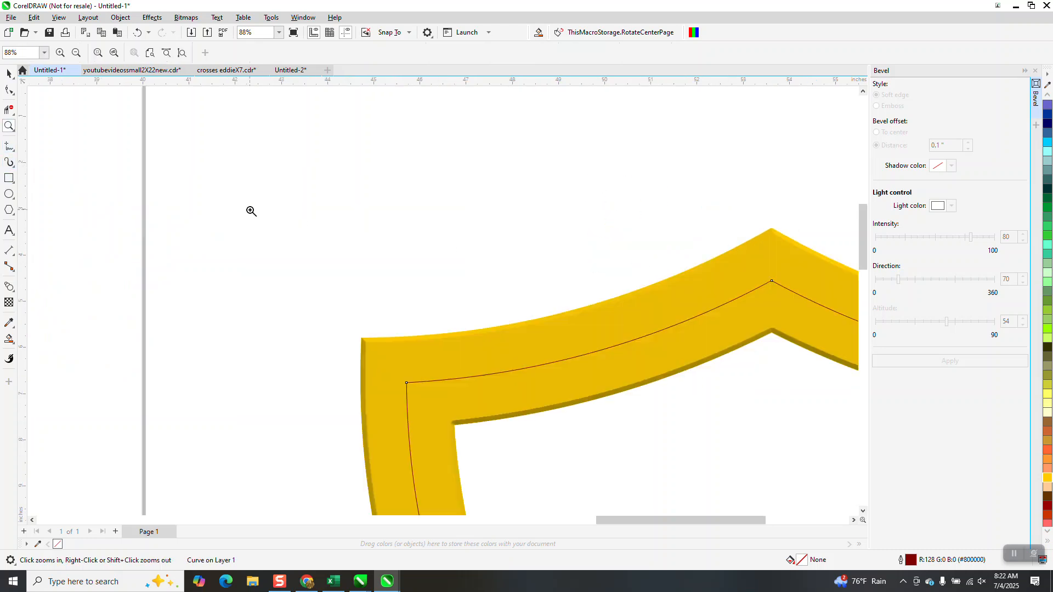
click(10, 194)
drag(601, 218, 580, 245)
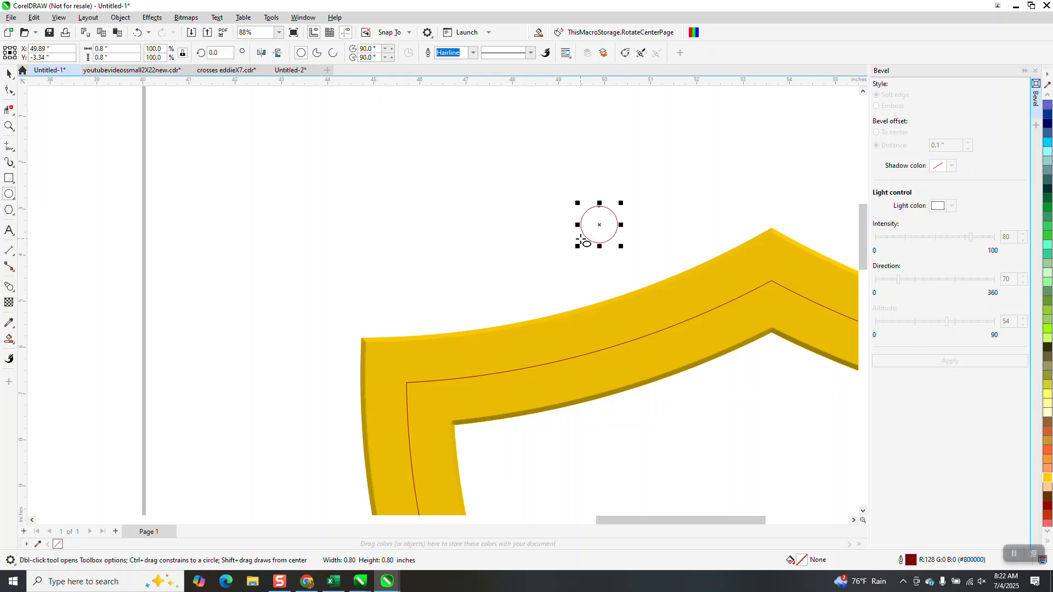
click(1048, 478)
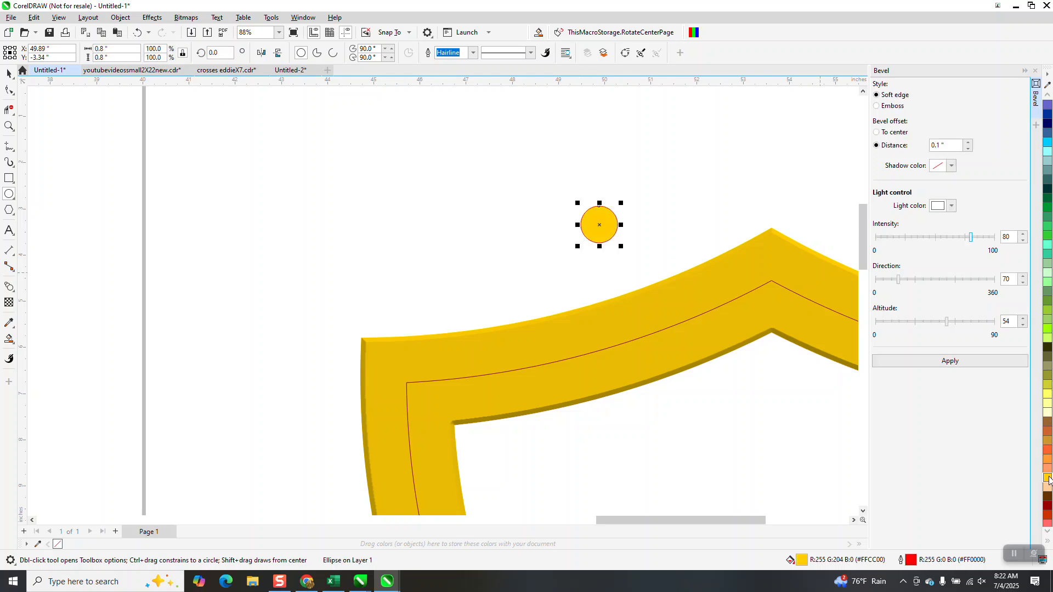
Step: Remove the outline from the yellow circle and apply a soft-edge bevel to it at 0.1 in distance
click(1048, 96)
click(1048, 97)
click(1047, 96)
click(1047, 97)
click(1048, 97)
click(1047, 96)
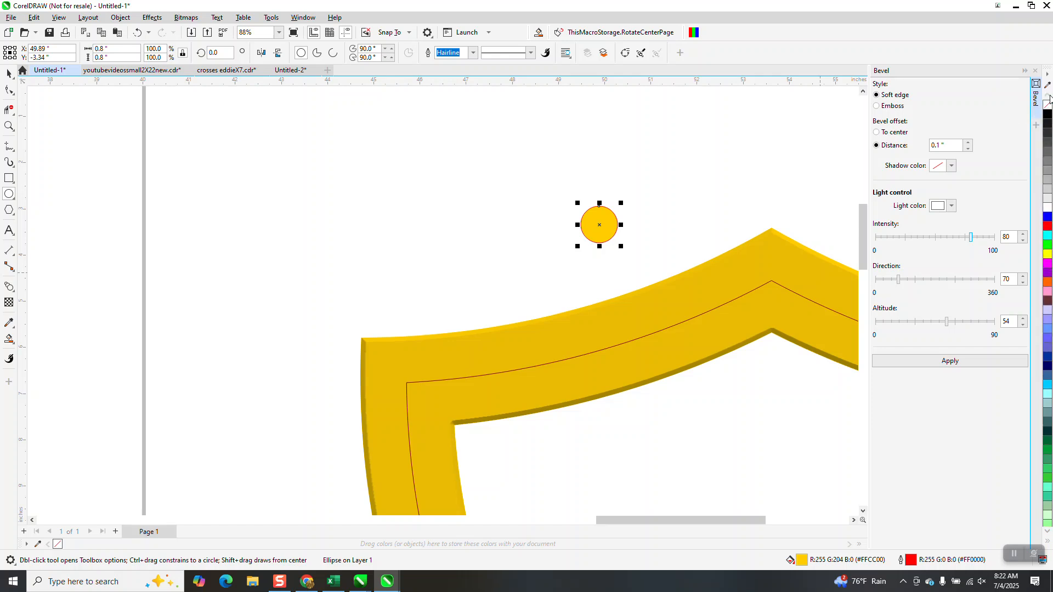
right_click(1048, 105)
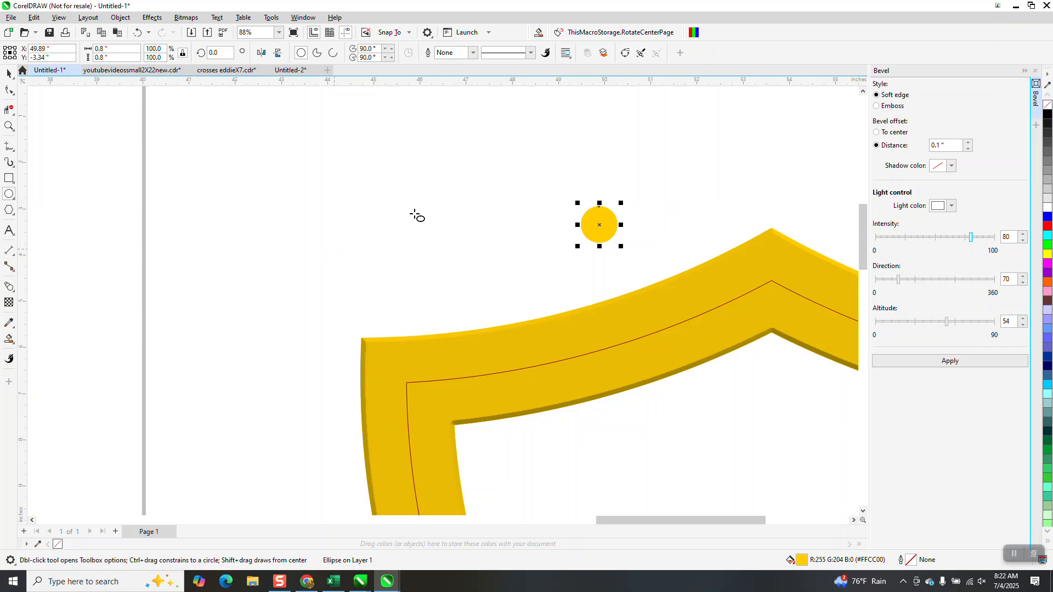
click(7, 76)
click(953, 364)
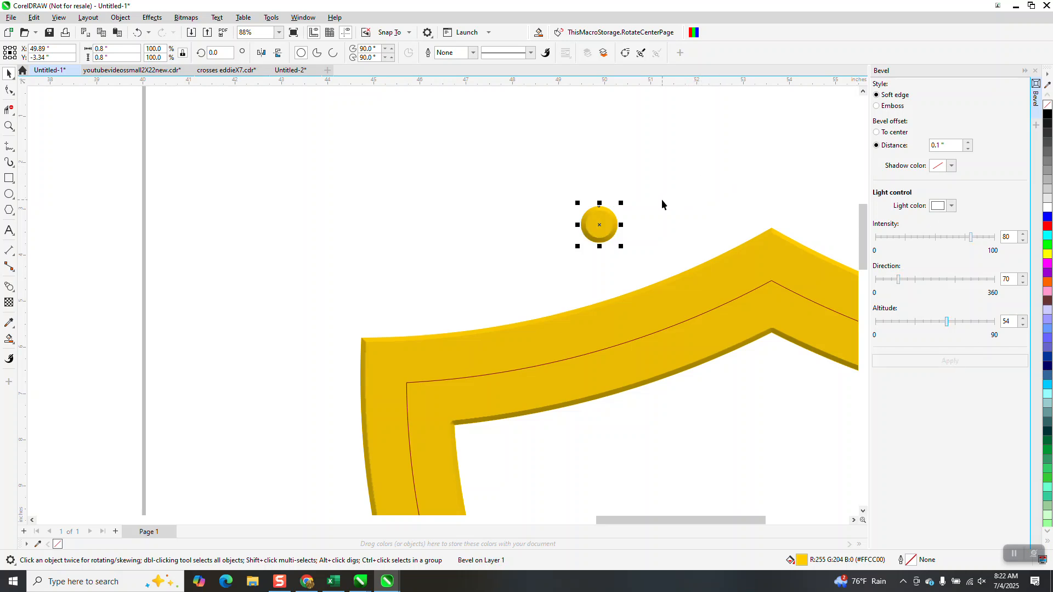
Step: Undo the circle's 0.1 in bevel and try a soft-edge bevel at 0.5 in distance instead
click(9, 127)
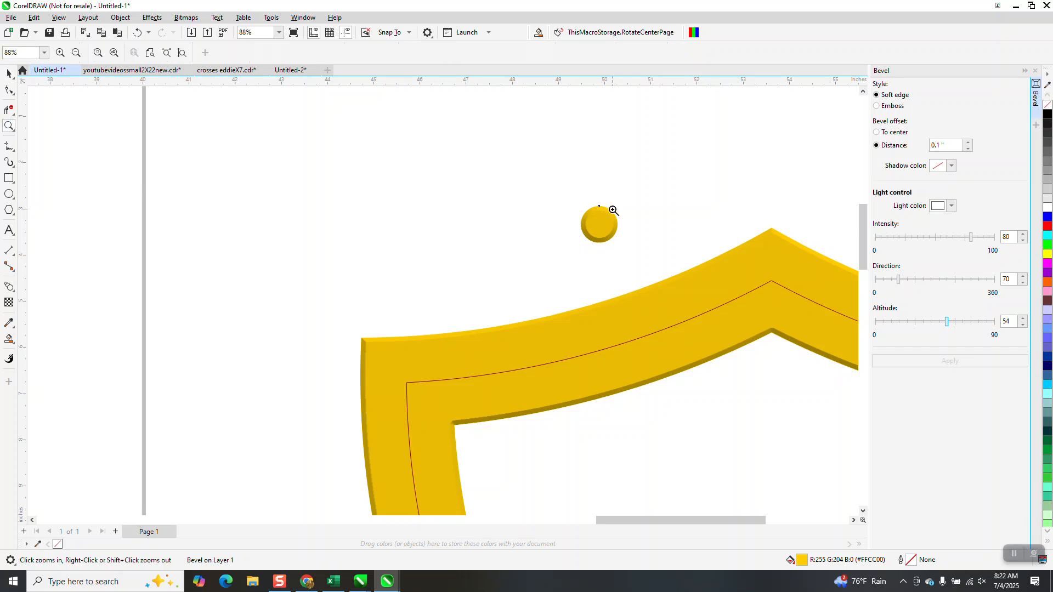
drag(563, 195, 675, 261)
click(10, 74)
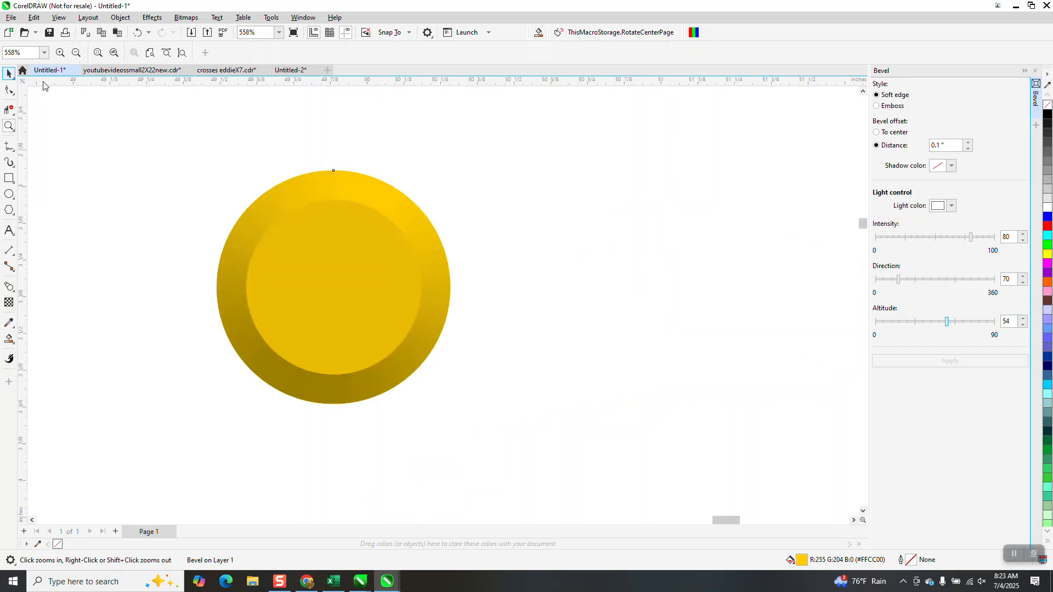
click(138, 33)
click(932, 145)
text(.)
click(960, 361)
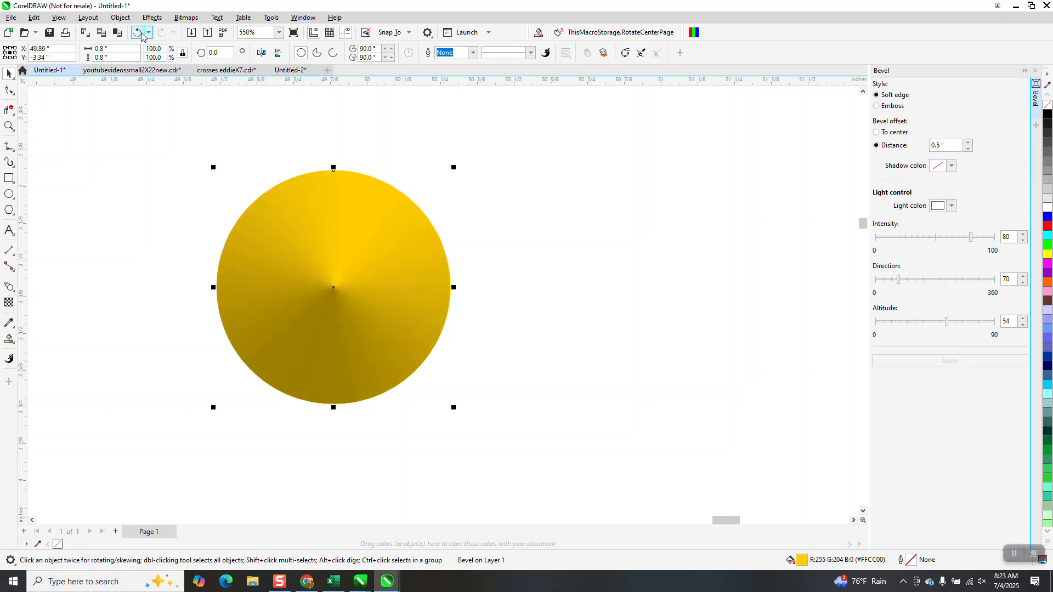
Step: Undo the circle's 0.5 in bevel, reapply it and undo it again
click(138, 32)
click(947, 360)
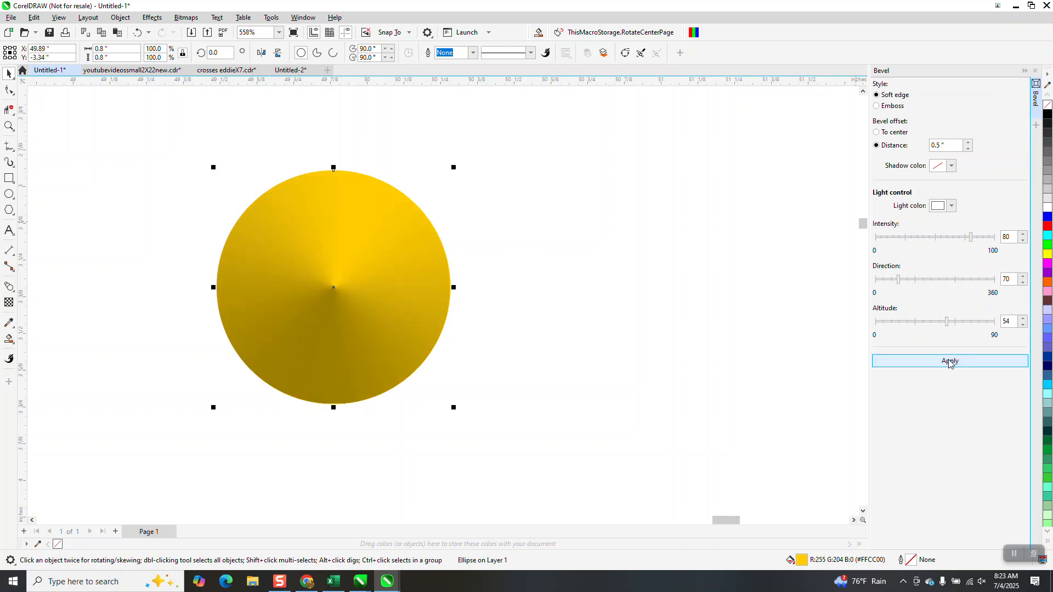
click(137, 32)
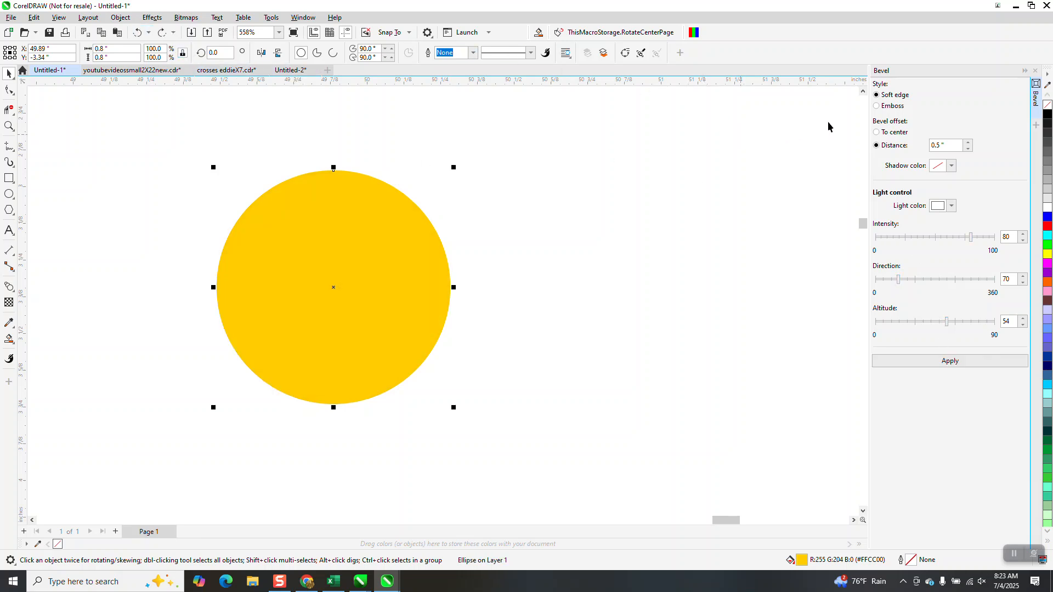
Step: Try the Emboss bevel style at 0.02 in distance on the yellow circle and undo it
click(876, 108)
click(951, 362)
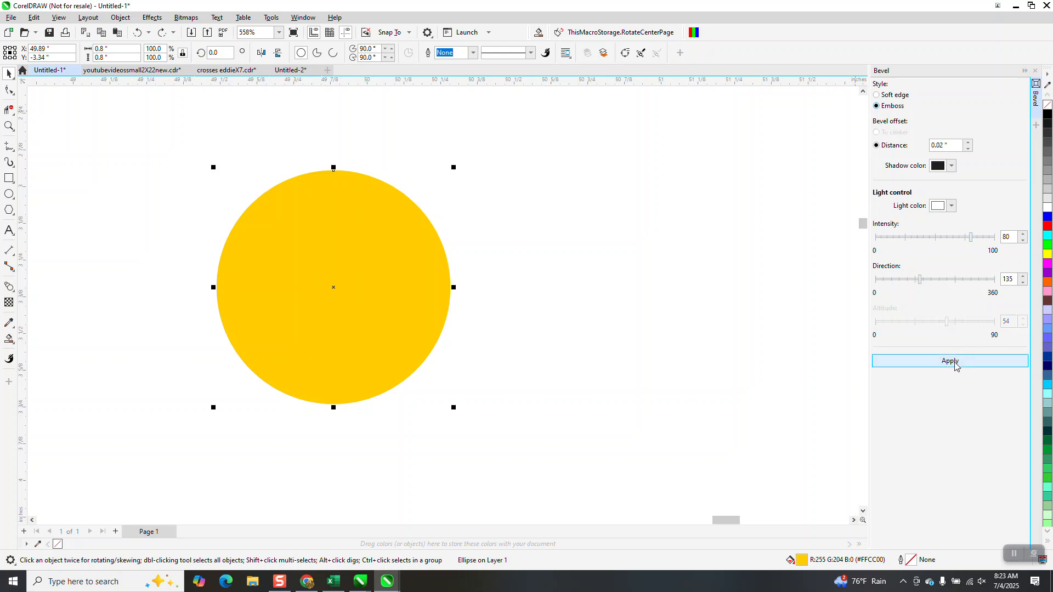
click(138, 33)
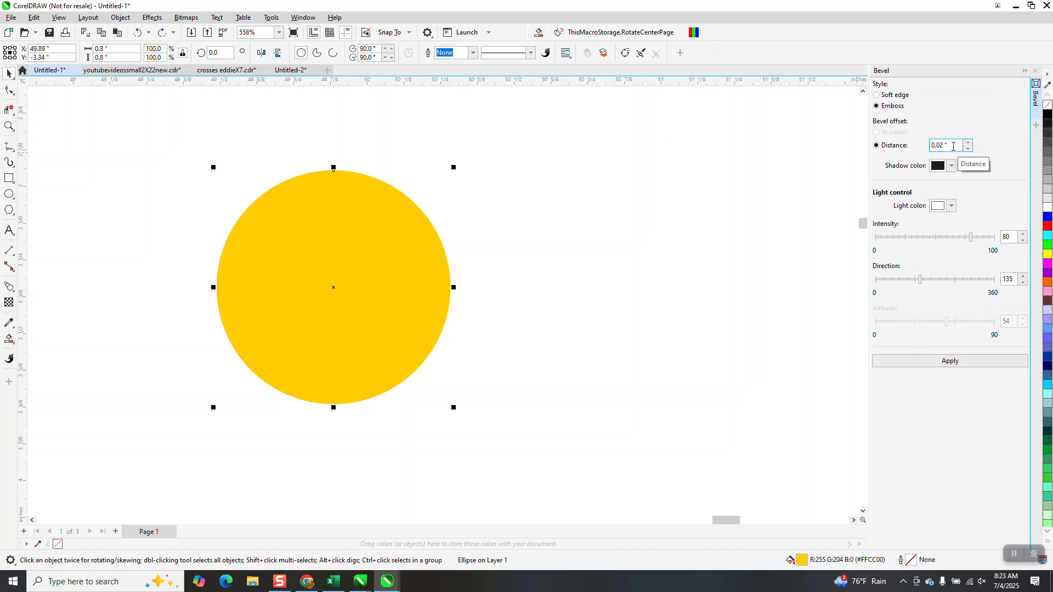
Step: Try a soft-edge bevel at 1.0 in distance on the circle, undo it and delete the circle
click(877, 95)
double_click(939, 145)
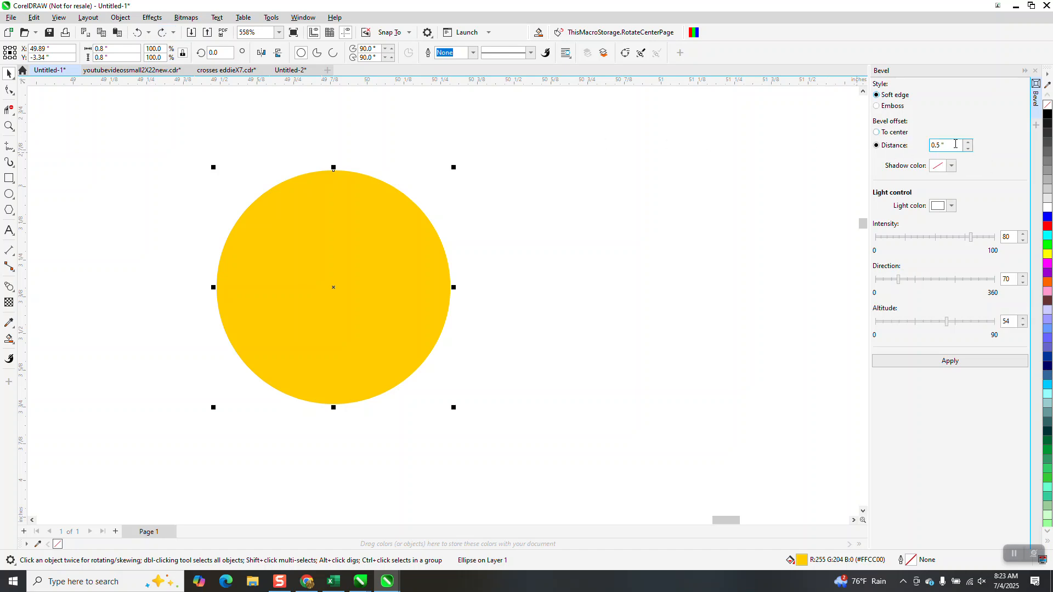
text(1)
click(961, 360)
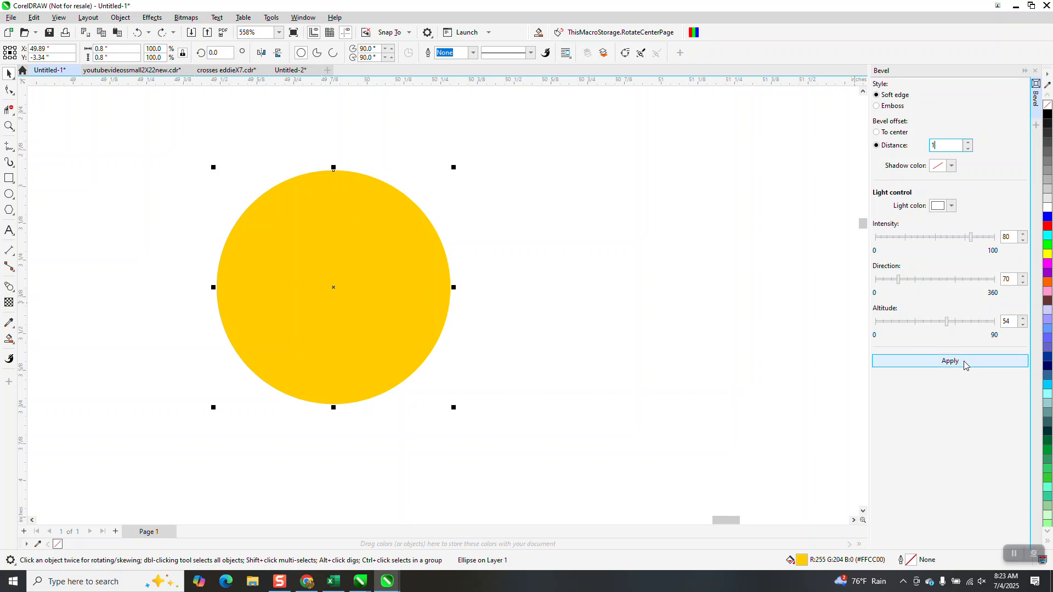
click(137, 32)
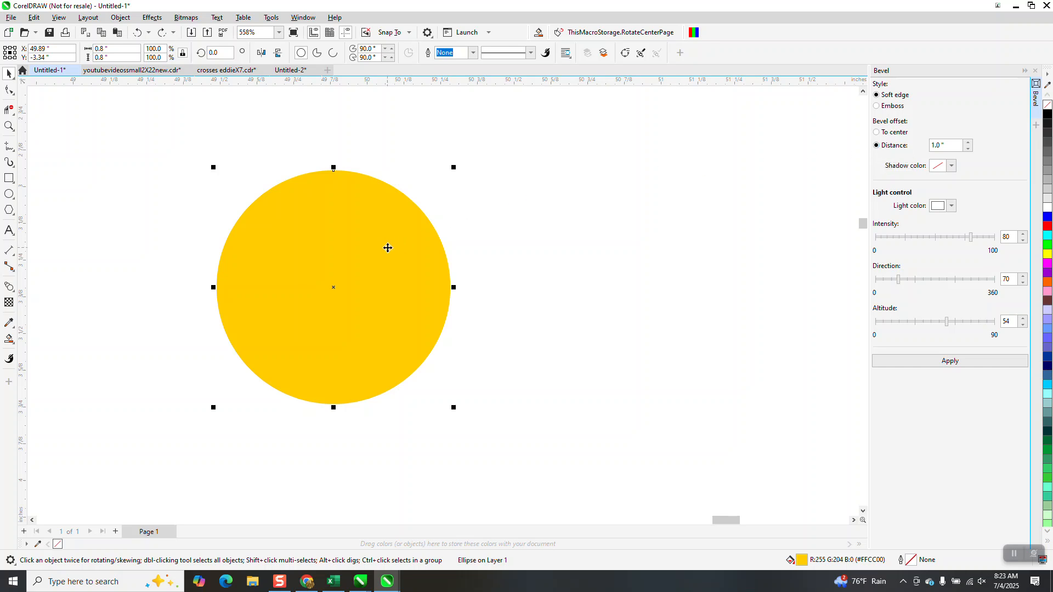
key(Delete)
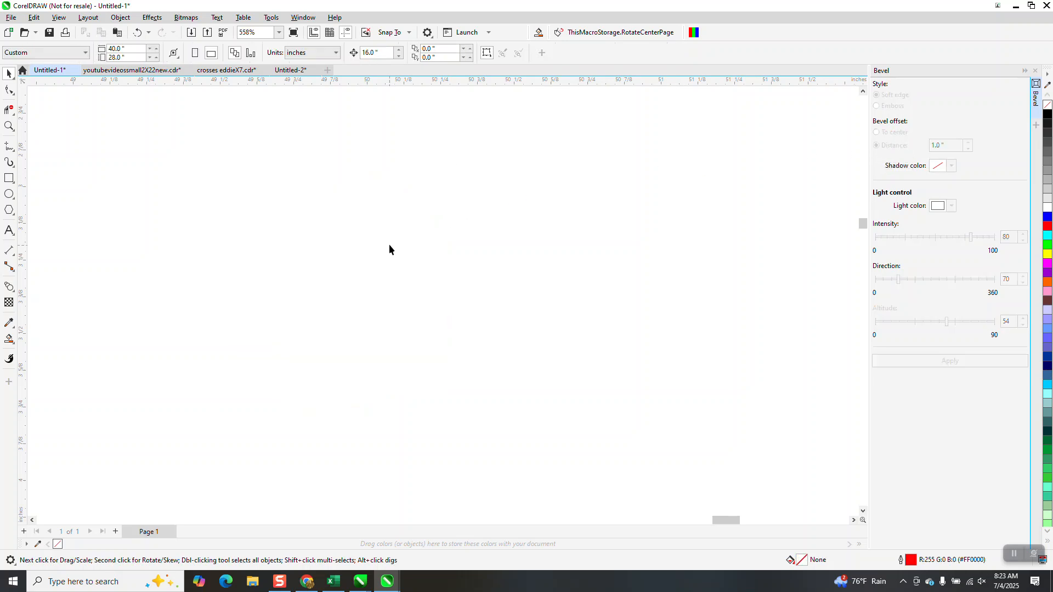
Step: Draw a smaller replacement circle about 0.62 in wide and fill it golden yellow (#FFCC00)
click(8, 194)
drag(454, 178, 270, 362)
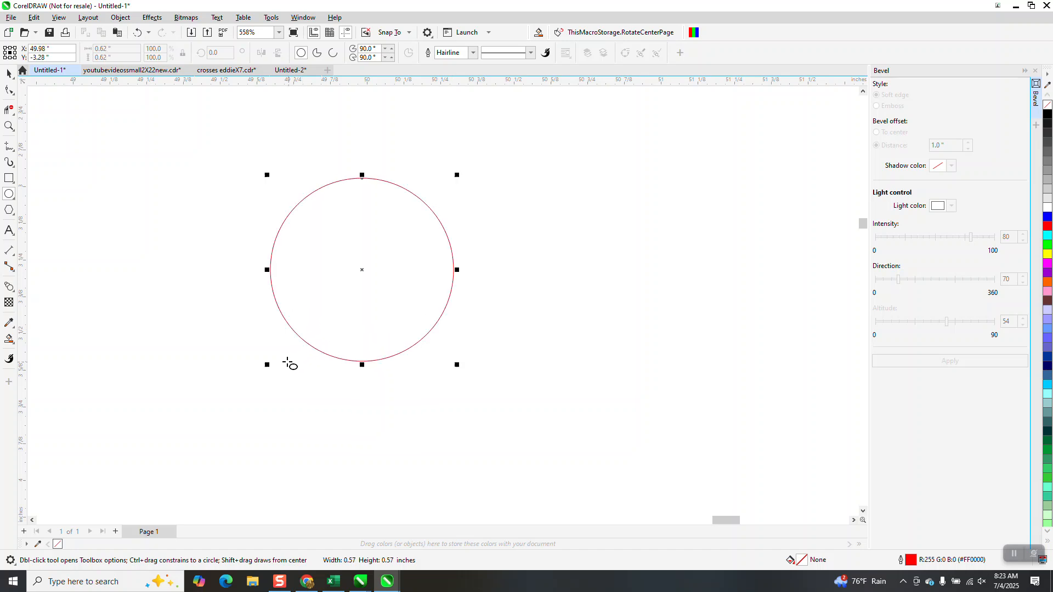
click(1047, 531)
click(1047, 530)
click(1047, 530)
click(1047, 531)
click(1048, 530)
click(1047, 530)
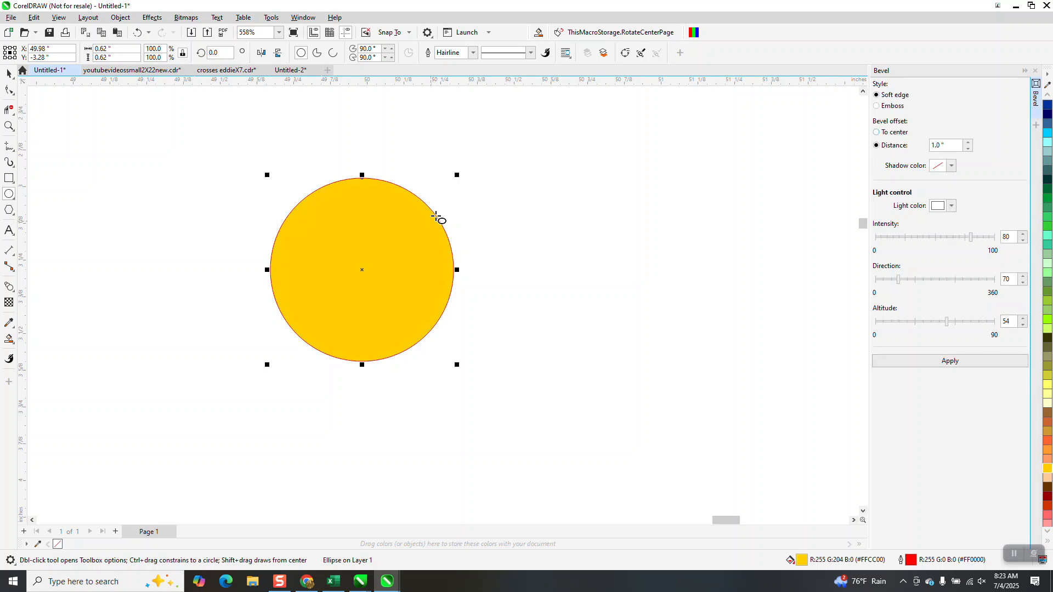
Step: Move the small yellow circle about 0.65 in to the right and remove its outline
key(Right)
key(ctrl+z)
key(space)
drag(400, 257, 590, 255)
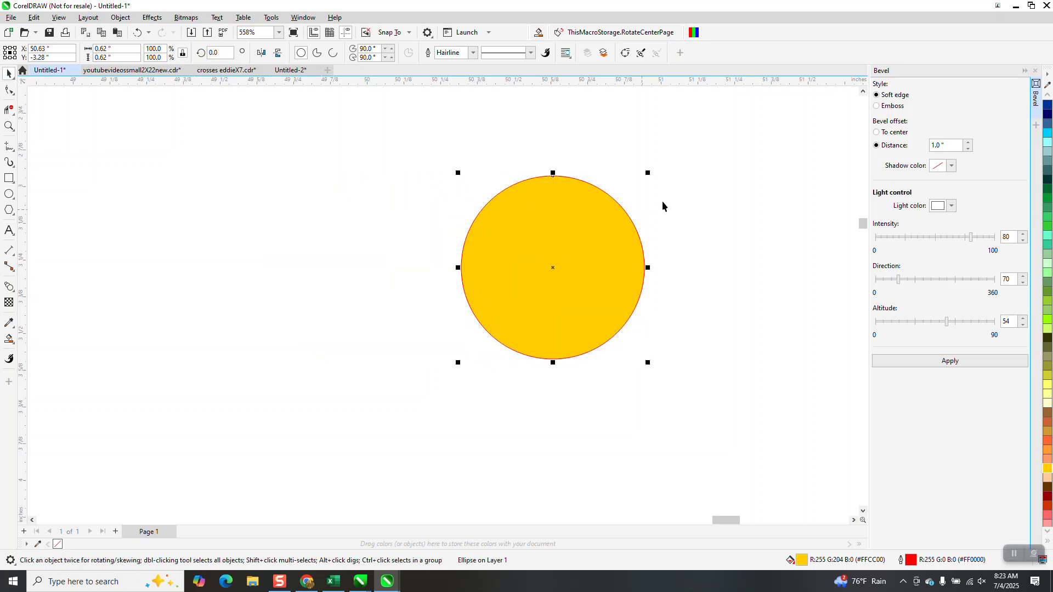
click(1047, 97)
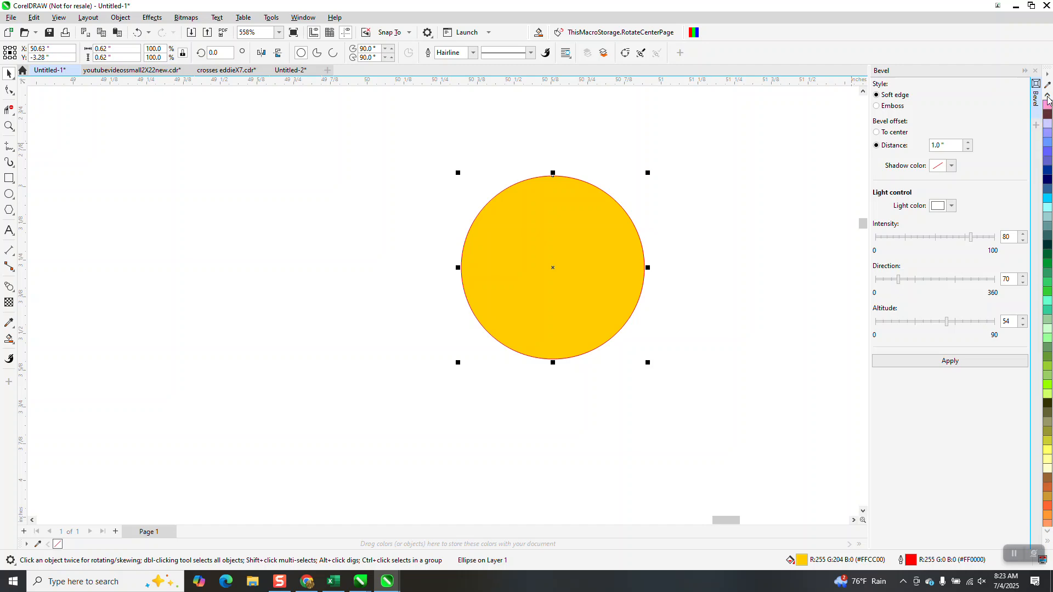
click(1048, 97)
right_click(1046, 106)
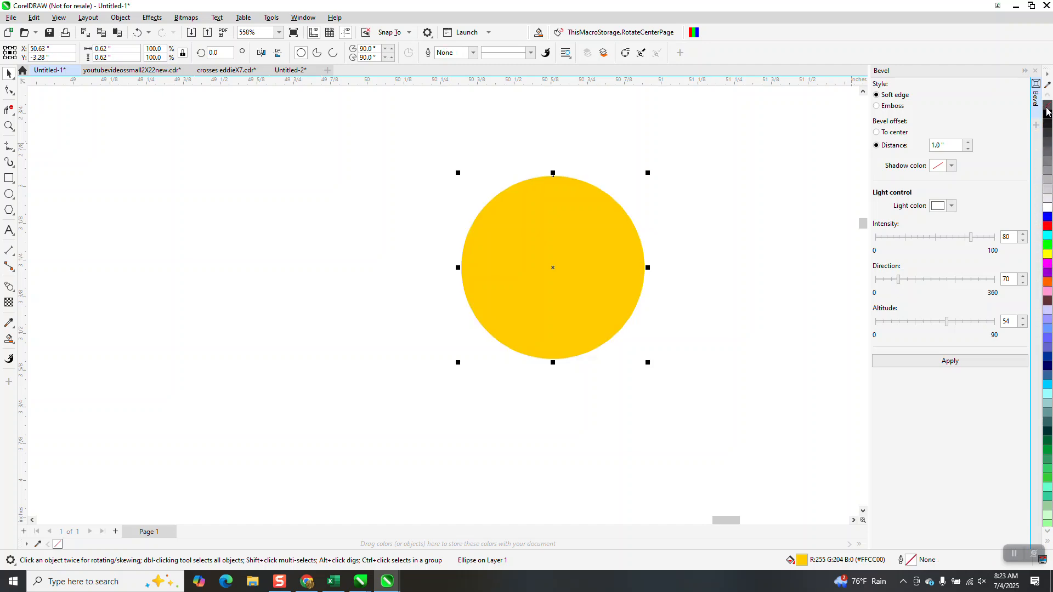
Step: Try soft-edge bevels at 1.0 in and 0.1 in distance on the small circle, undoing each one
click(952, 361)
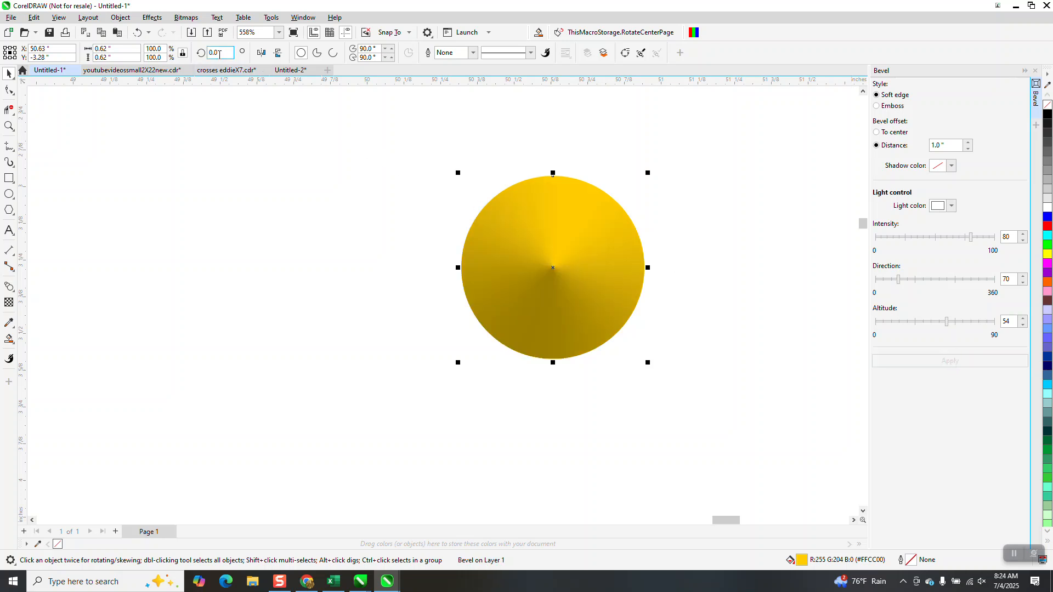
click(138, 33)
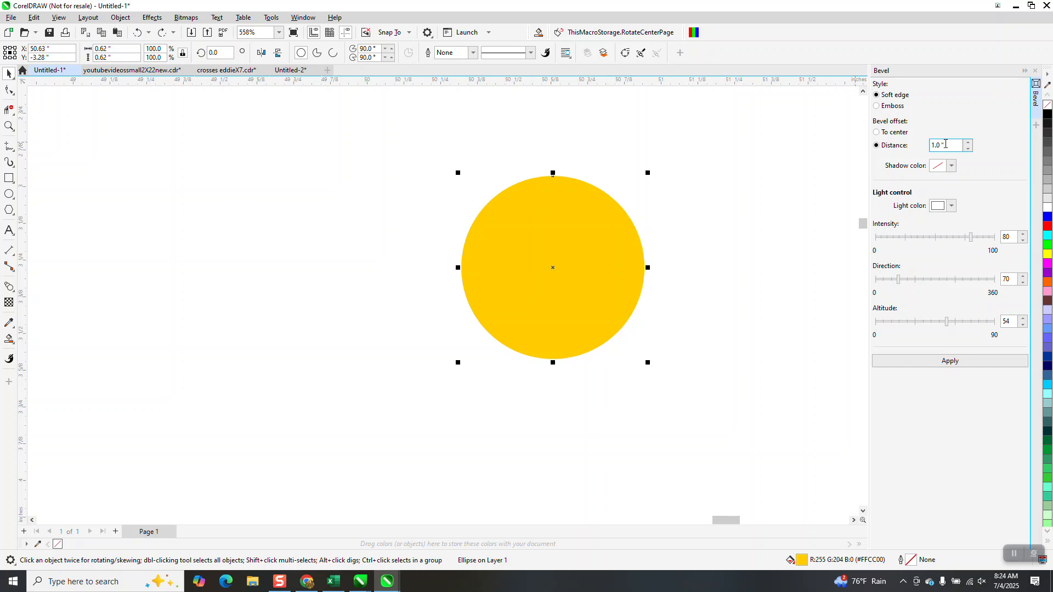
text(.1)
click(965, 363)
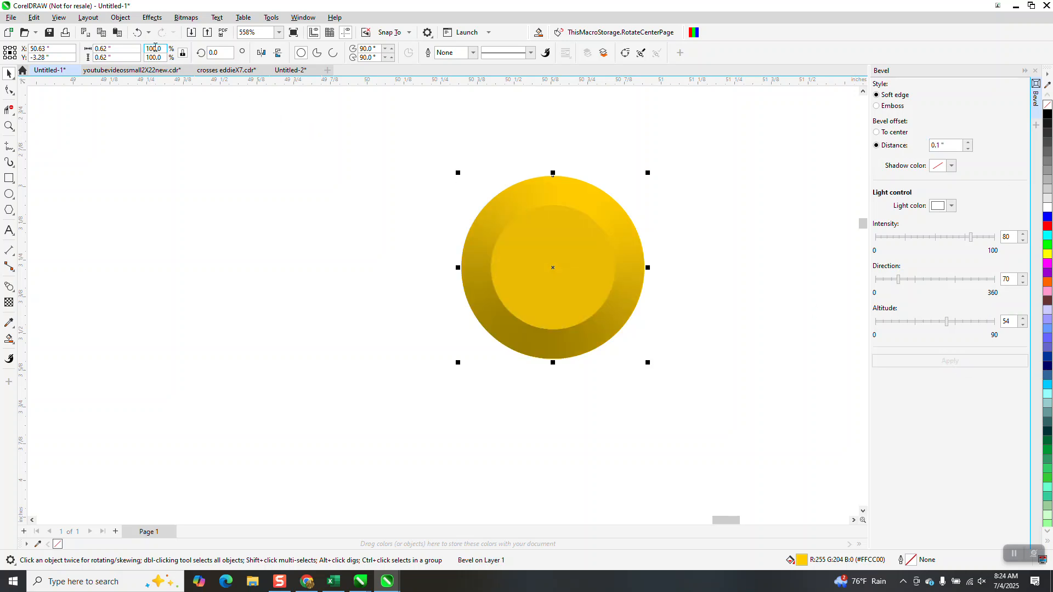
click(137, 32)
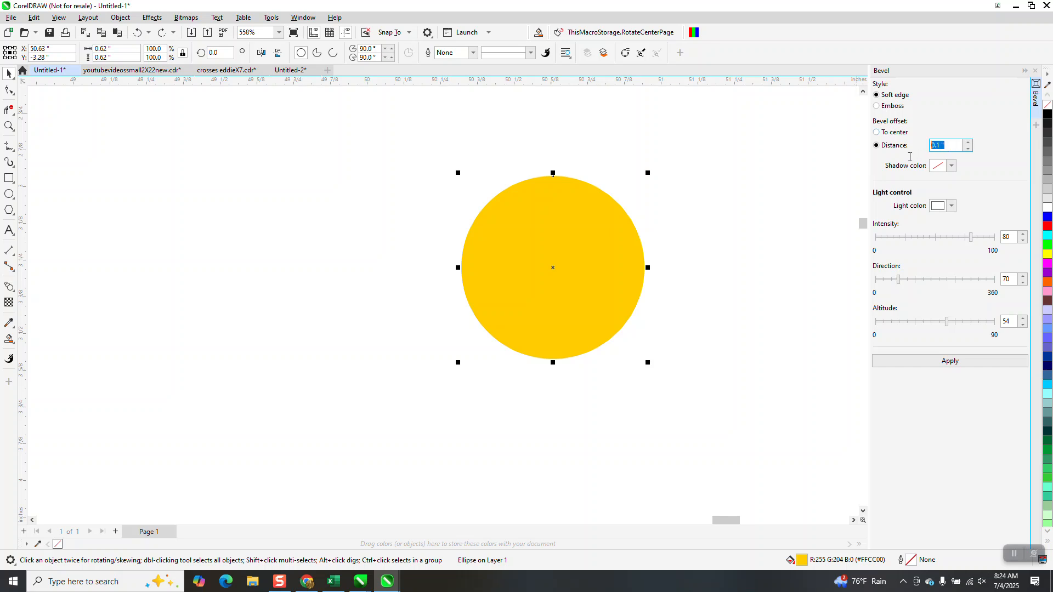
Step: Try a soft-edge bevel at 0.05 in distance on the small circle and undo it
text(.05)
click(964, 363)
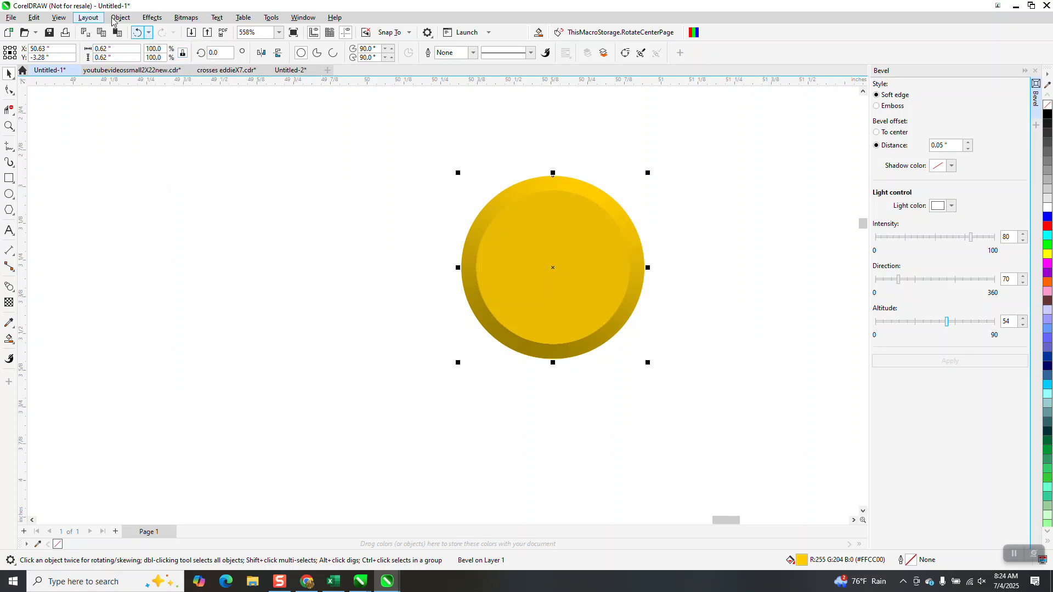
click(139, 32)
Step: Apply a soft-edge bevel at 0.03 in distance to the small yellow circle and inspect it up close
click(951, 144)
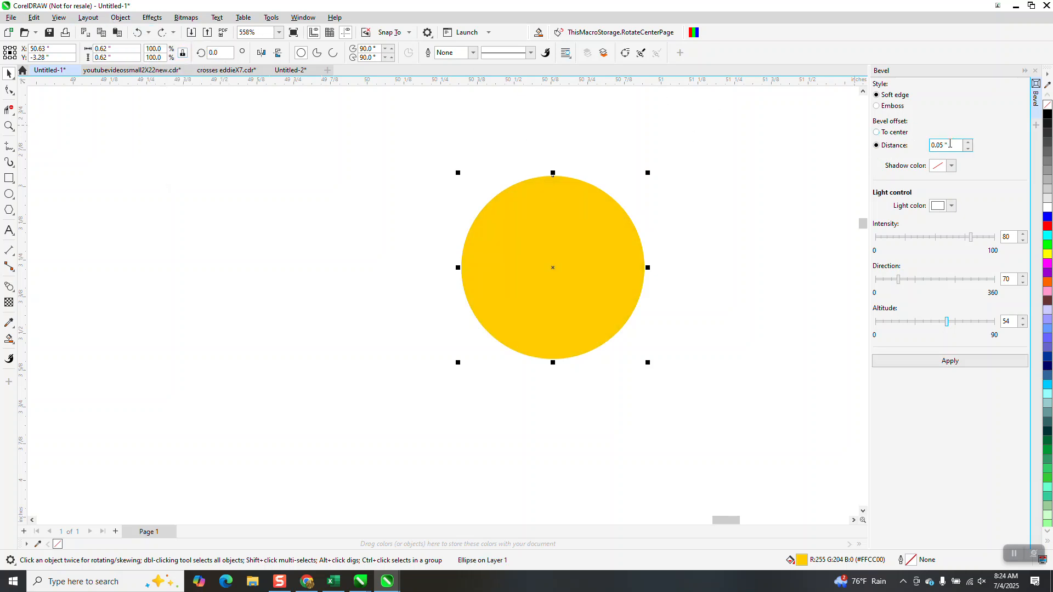
text(.)
click(975, 361)
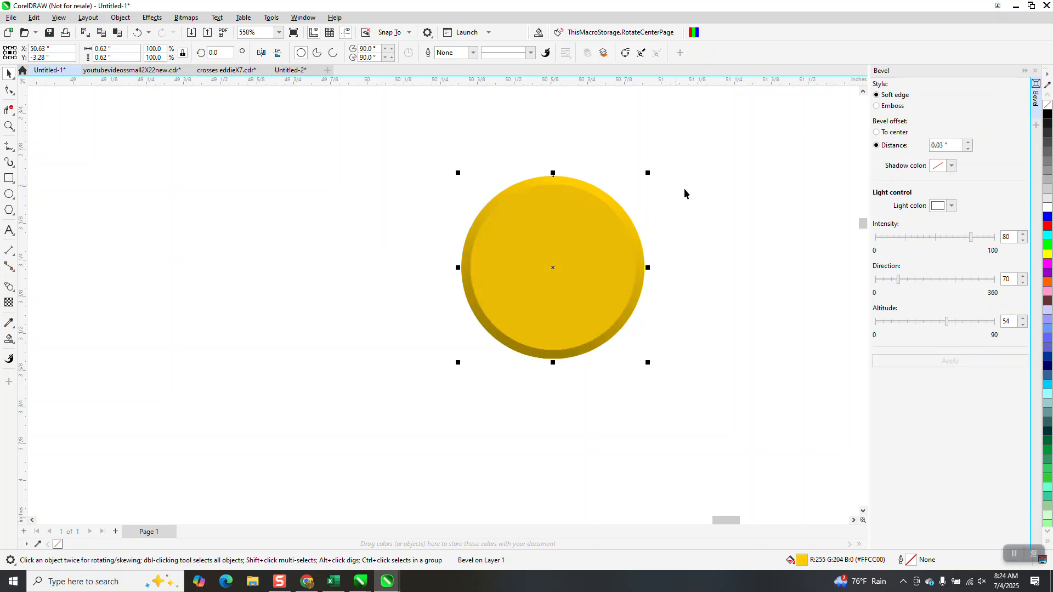
click(10, 126)
drag(367, 144, 725, 415)
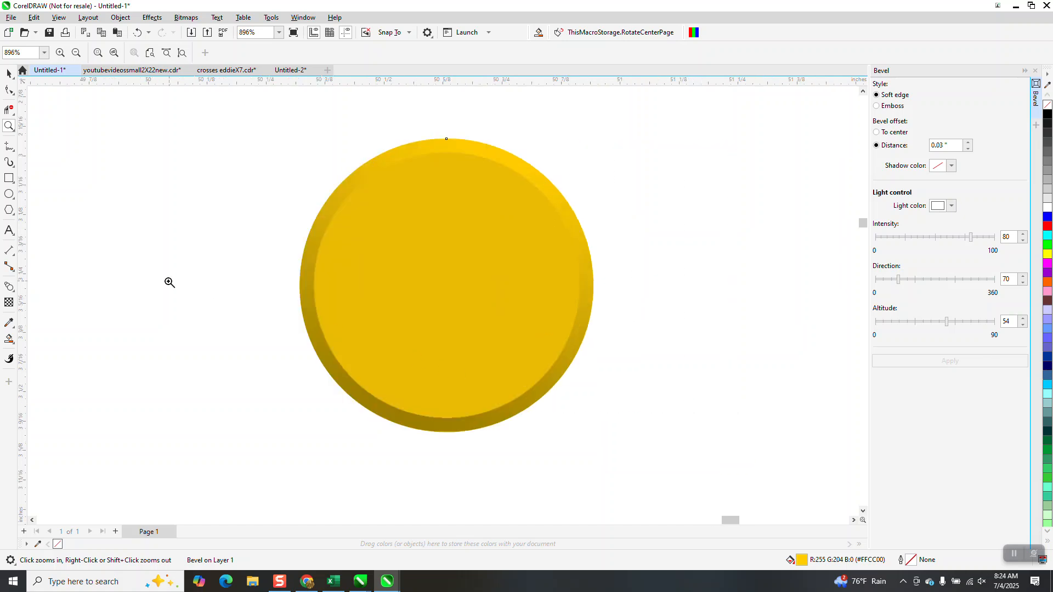
Step: Draw a concentric circle about 0.56 in wide over the beveled circle's flat face and fill it with gold #FFCC00
click(9, 193)
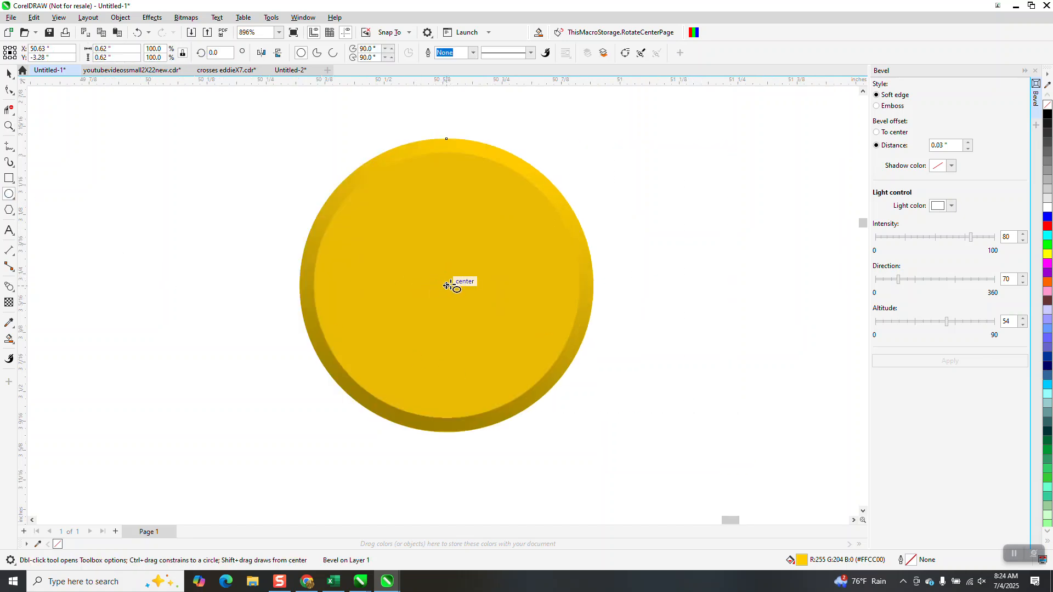
drag(447, 285, 408, 418)
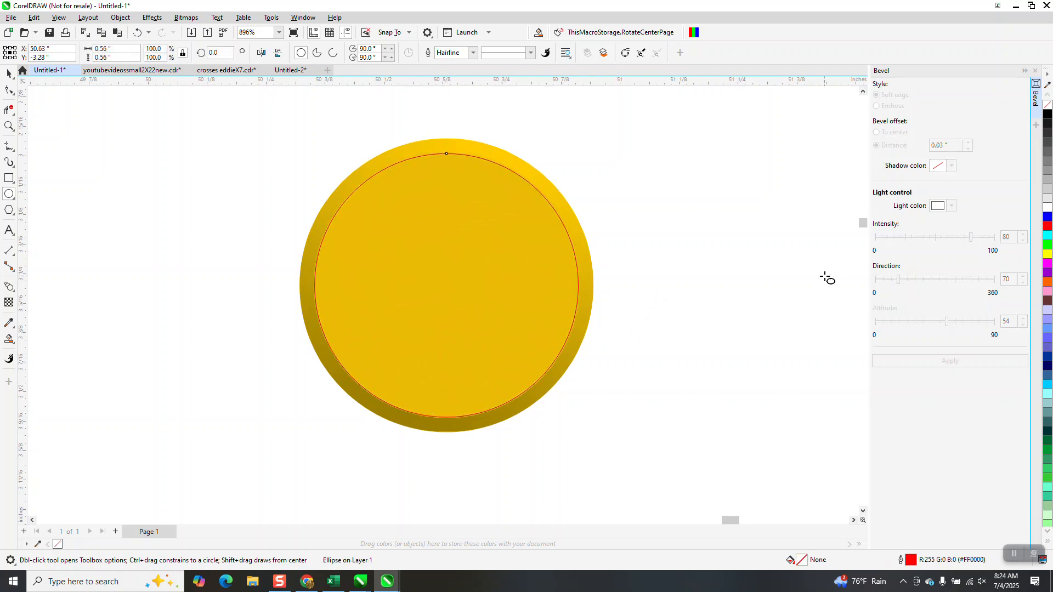
click(1048, 531)
click(1047, 530)
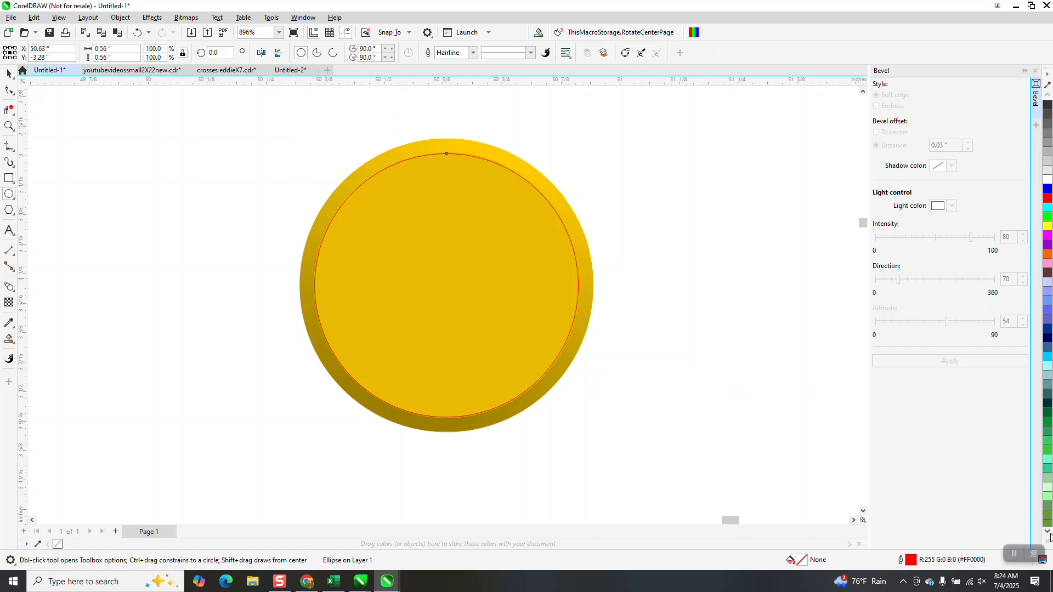
click(1047, 530)
click(1047, 531)
click(1047, 530)
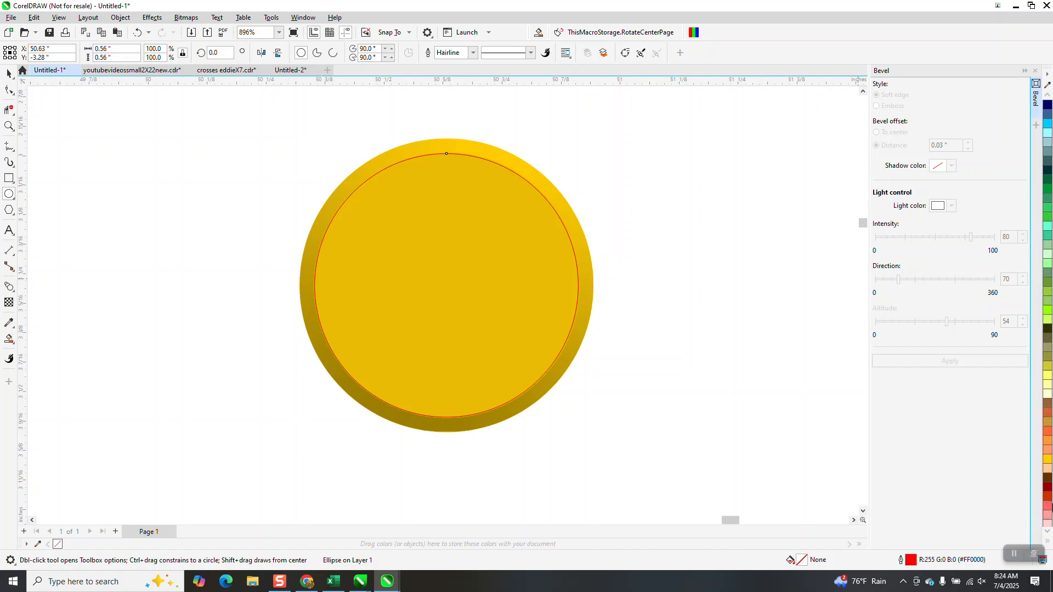
click(1048, 461)
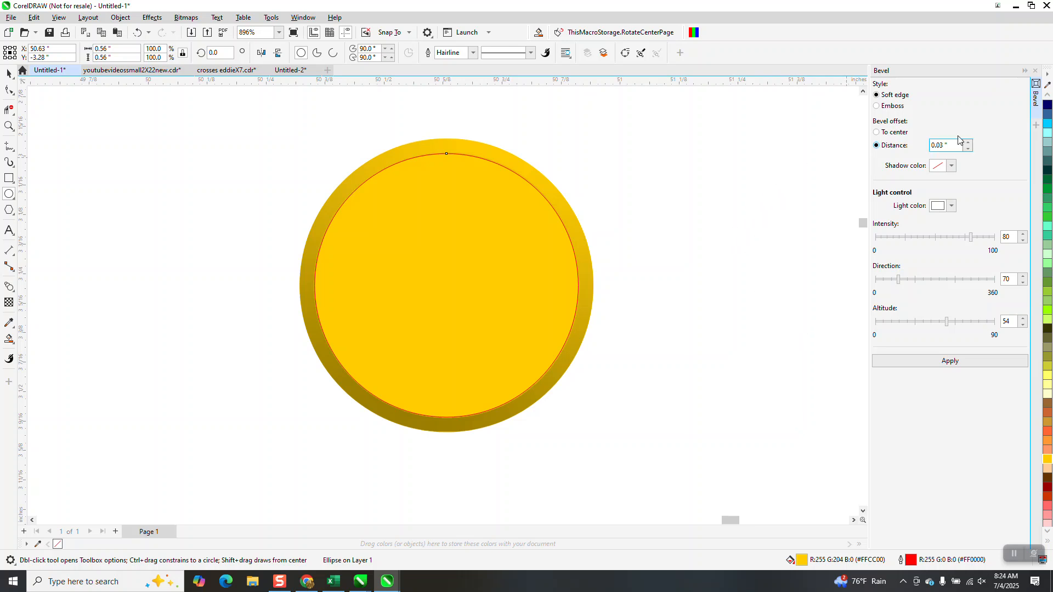
Step: Remove the outline from the inner gold circle
click(1047, 96)
click(1047, 96)
click(1047, 97)
click(1048, 96)
click(1047, 97)
right_click(1047, 108)
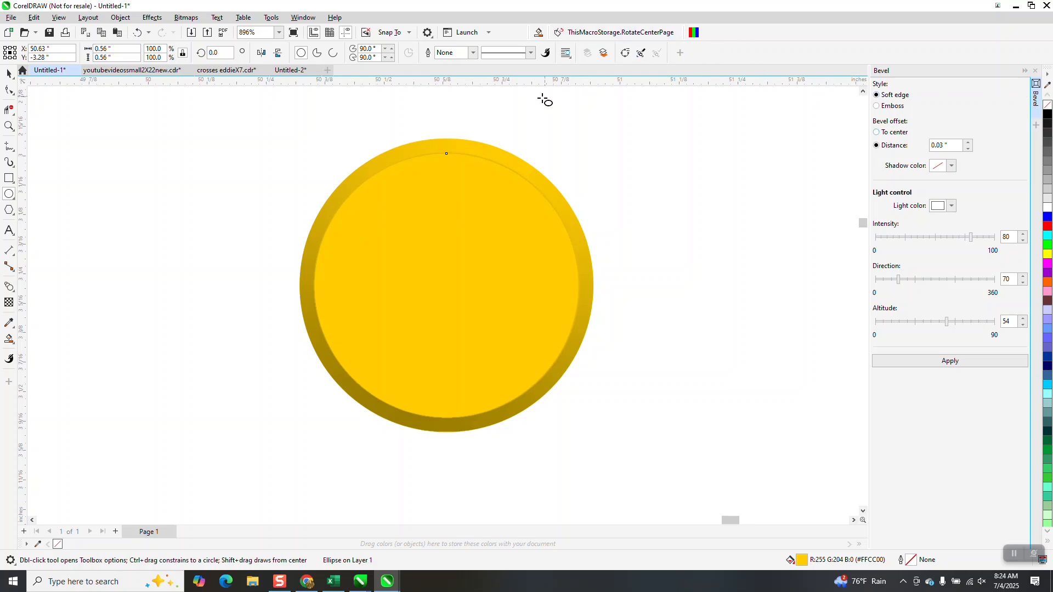
Step: Apply an elliptical fountain fill with a white center and gold edge to the inner circle
click(8, 72)
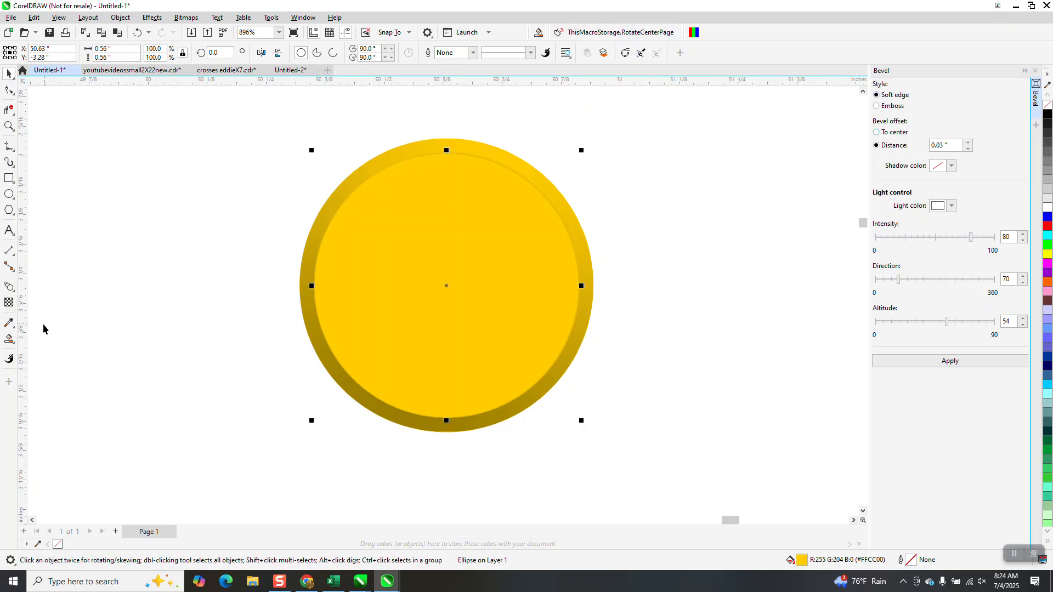
click(16, 347)
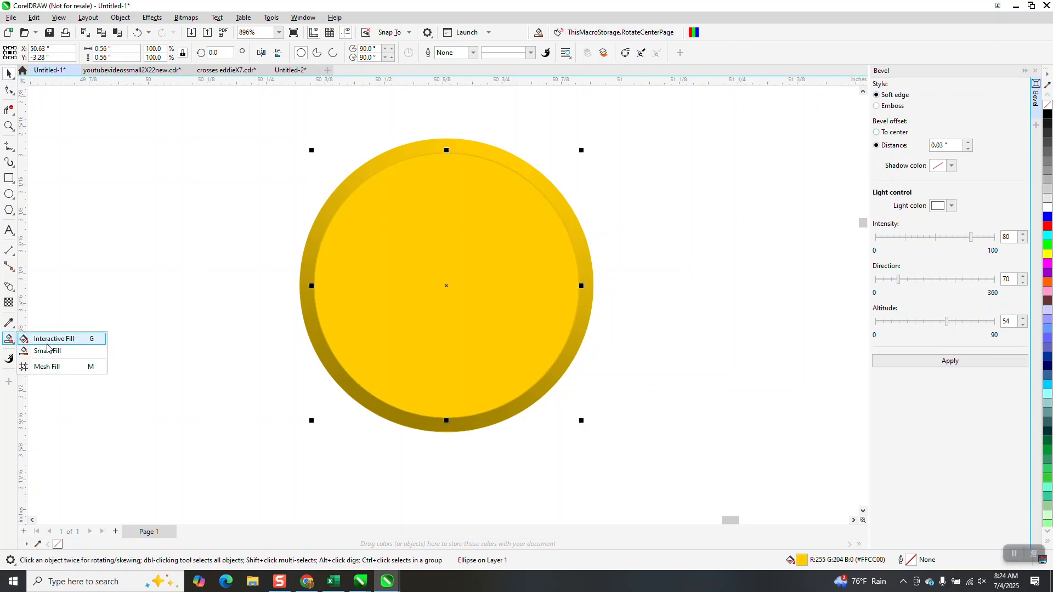
click(25, 338)
drag(418, 290, 530, 281)
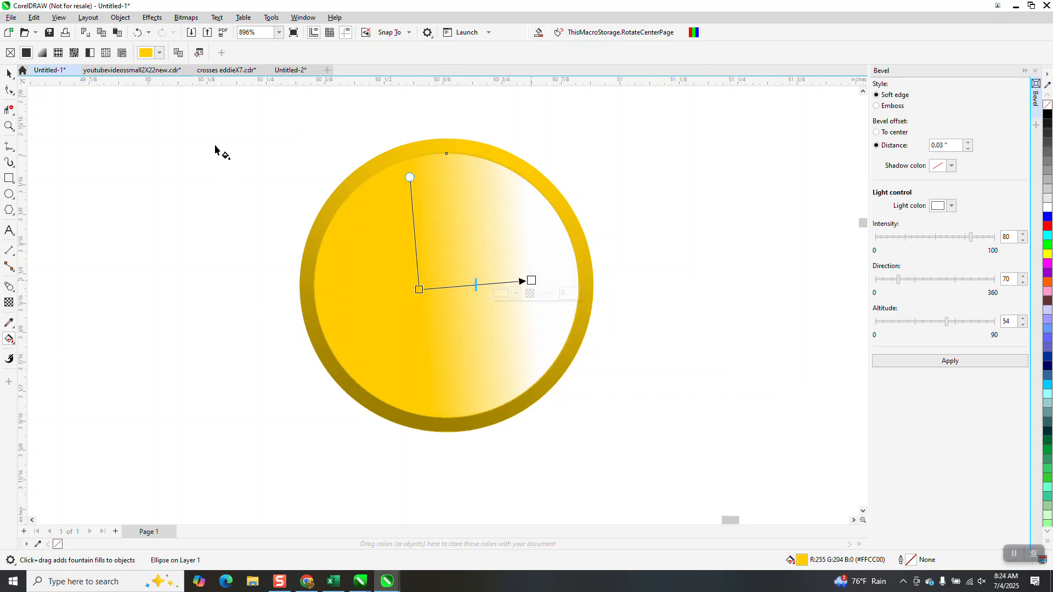
click(195, 53)
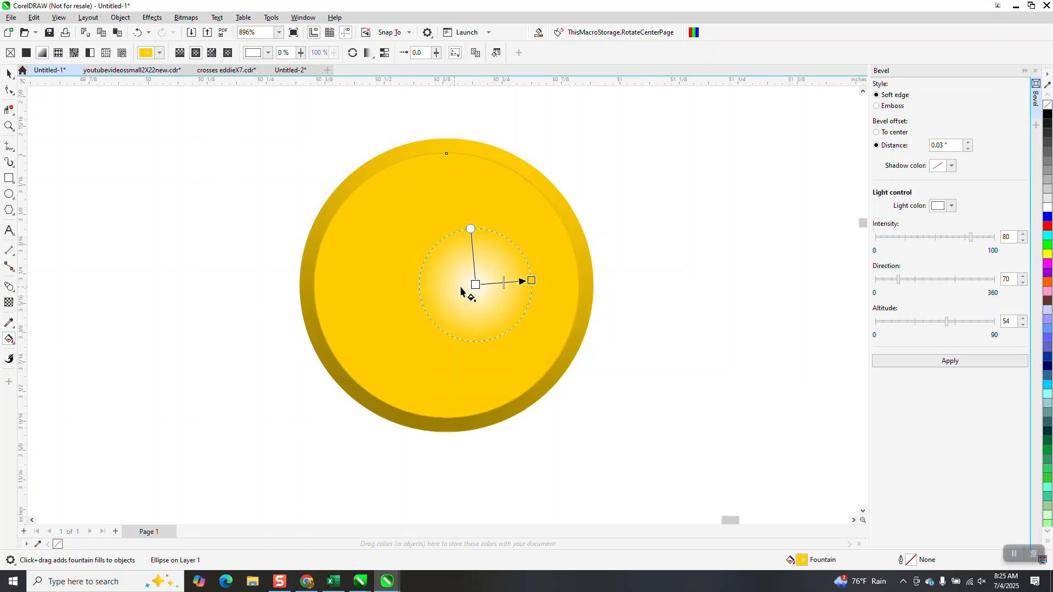
Step: Enlarge the inner circle's fountain fill and place its center node on the circle's center
drag(475, 284, 433, 281)
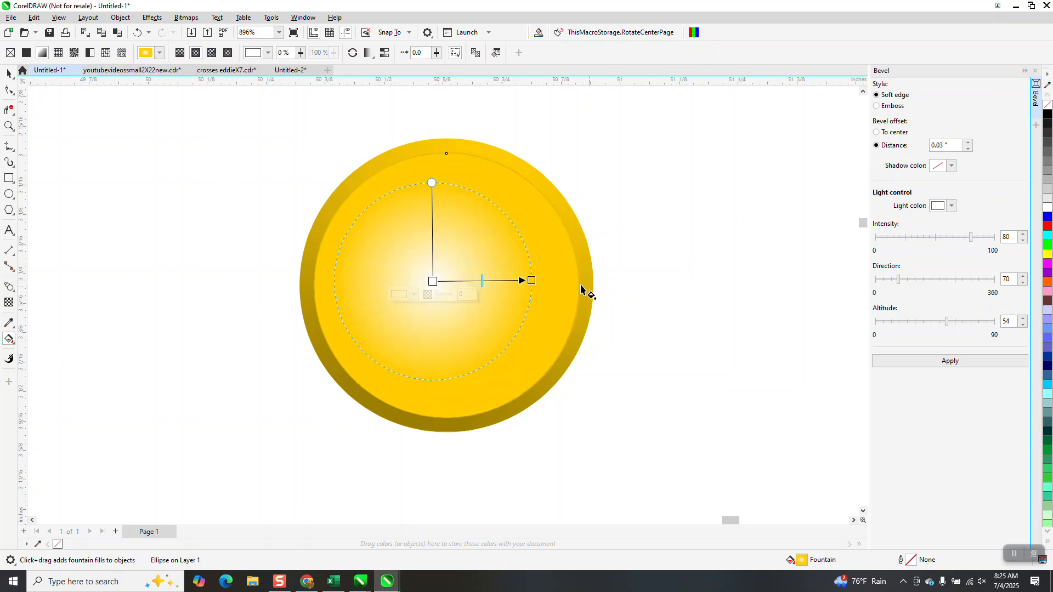
drag(531, 280, 564, 280)
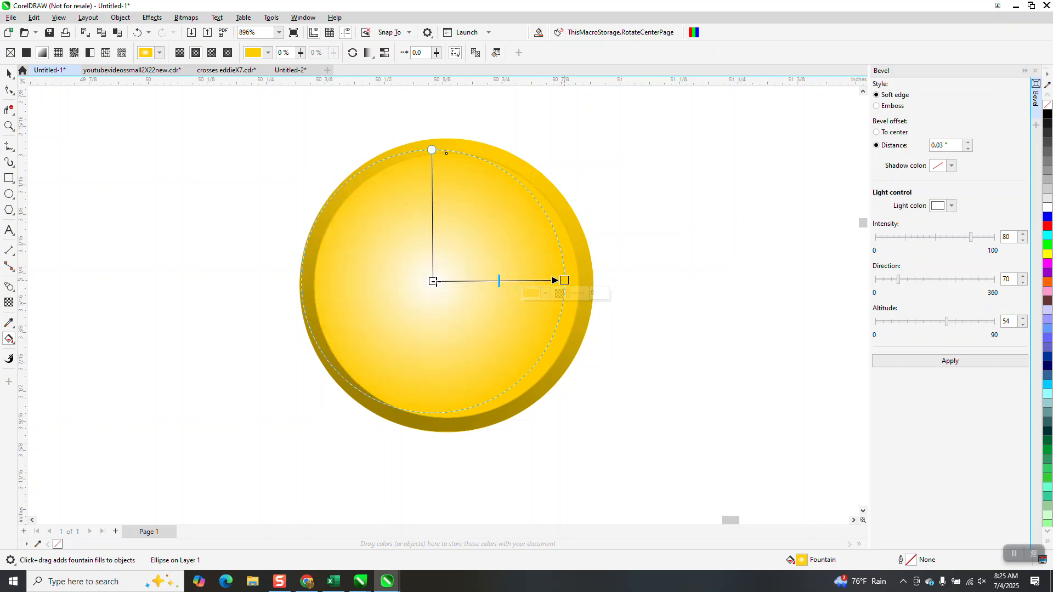
drag(434, 280, 446, 285)
click(449, 281)
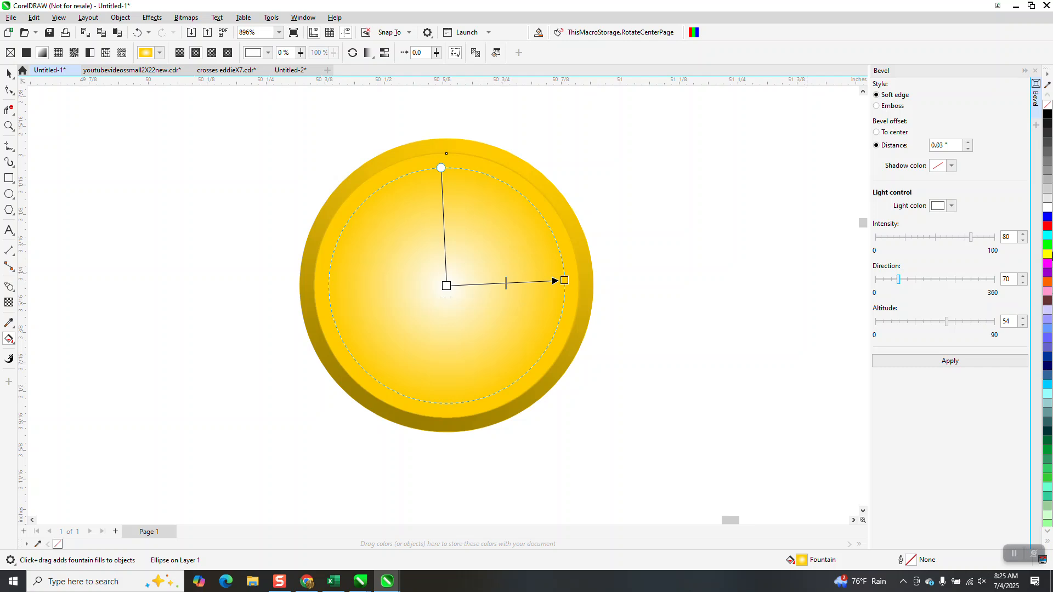
Step: Set the fountain fill's center color to black and adjust its radius to fall slightly inside the inner circle
drag(1048, 116, 446, 285)
mouse_move(564, 280)
mouse_down()
mouse_move(592, 285)
mouse_move(548, 282)
mouse_up()
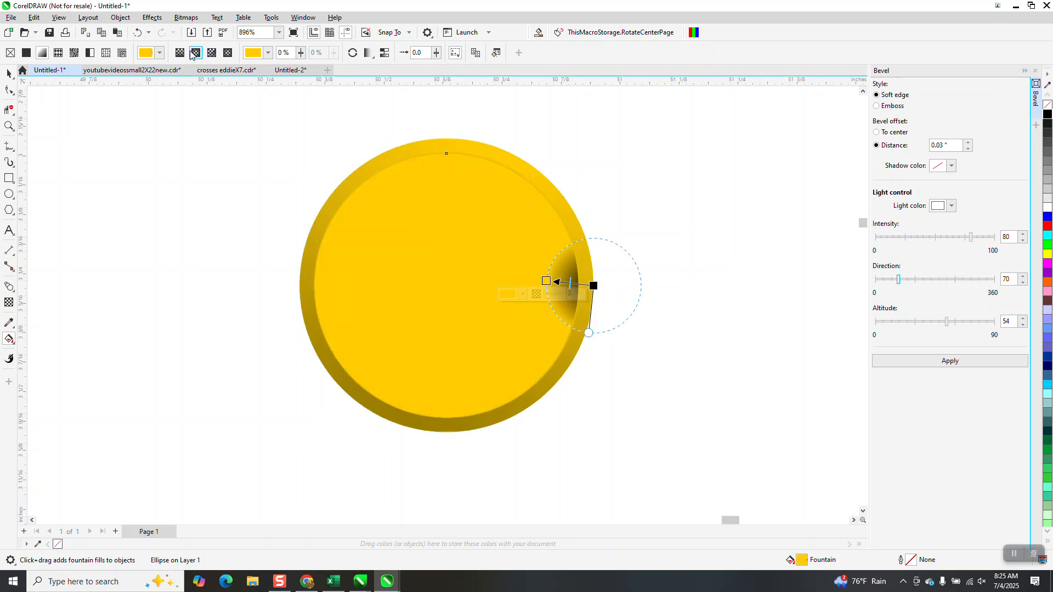
click(137, 32)
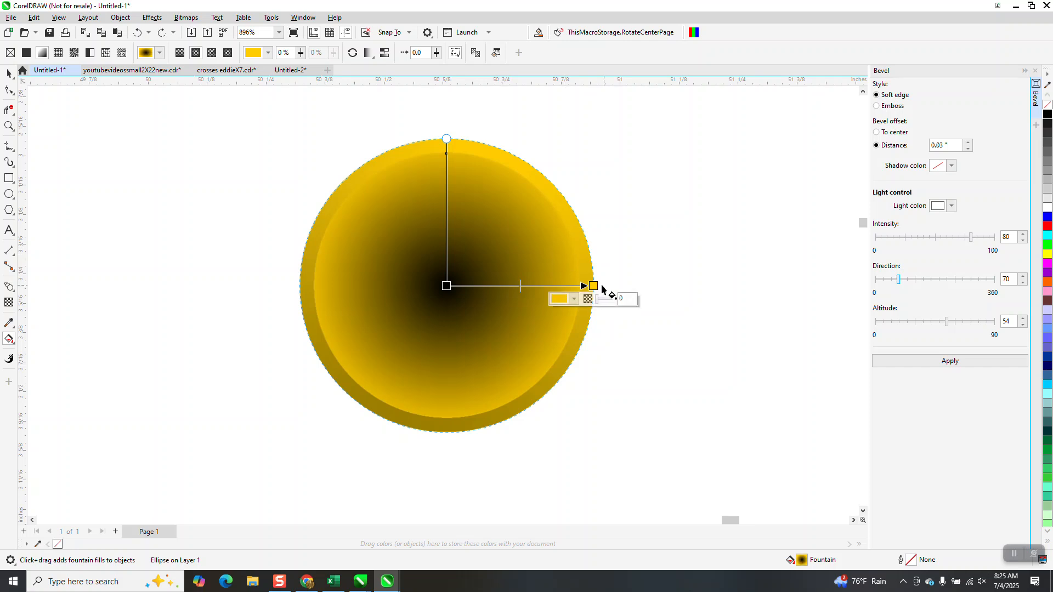
drag(592, 285, 553, 285)
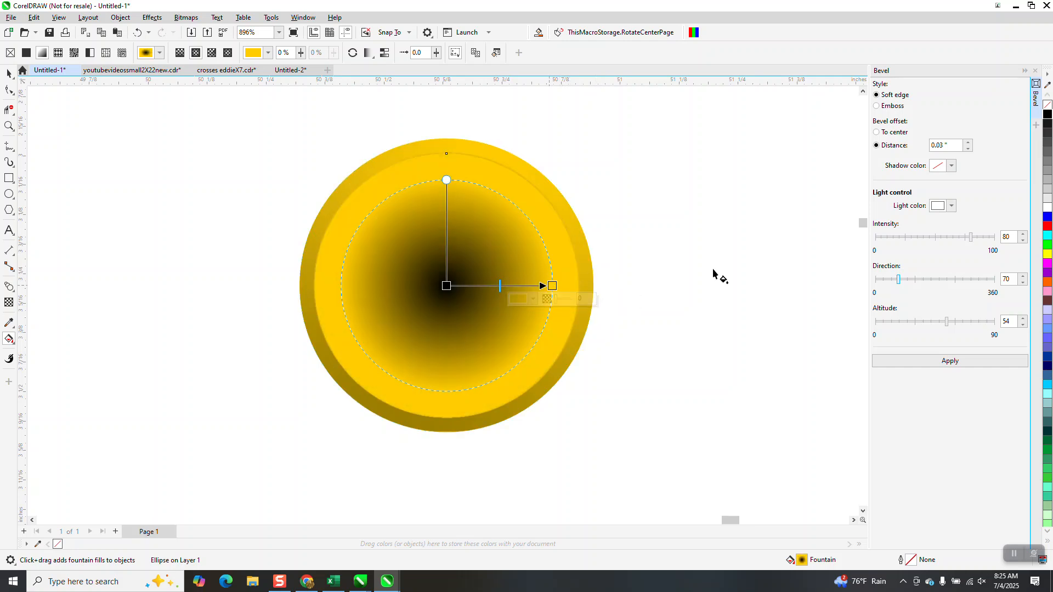
Step: Replace the fountain fill's center color with gold #FFCC00
click(1047, 532)
click(1047, 531)
click(1047, 531)
click(1047, 531)
click(1047, 534)
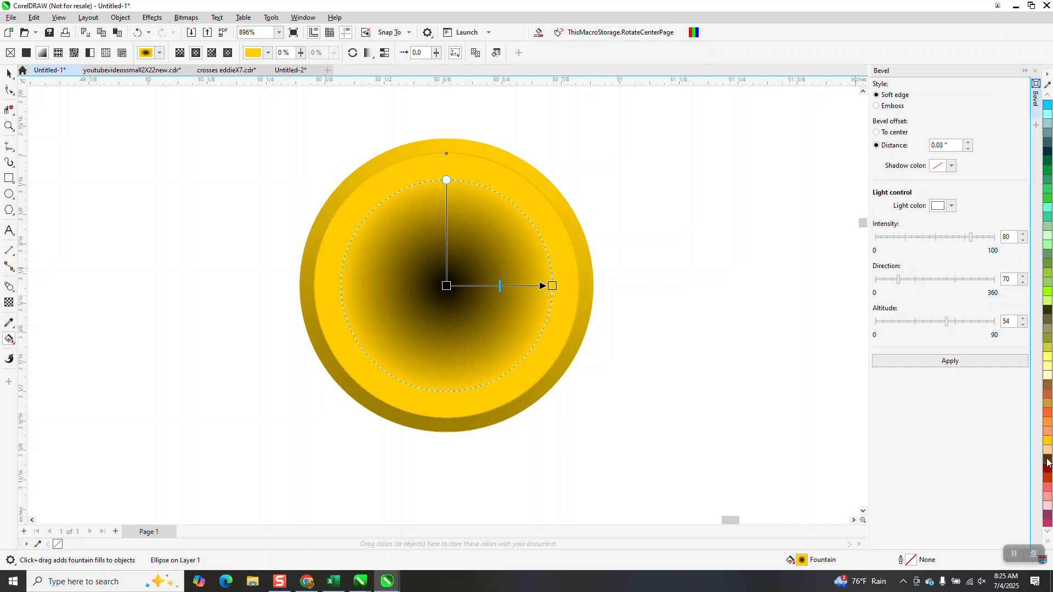
drag(1047, 444, 447, 286)
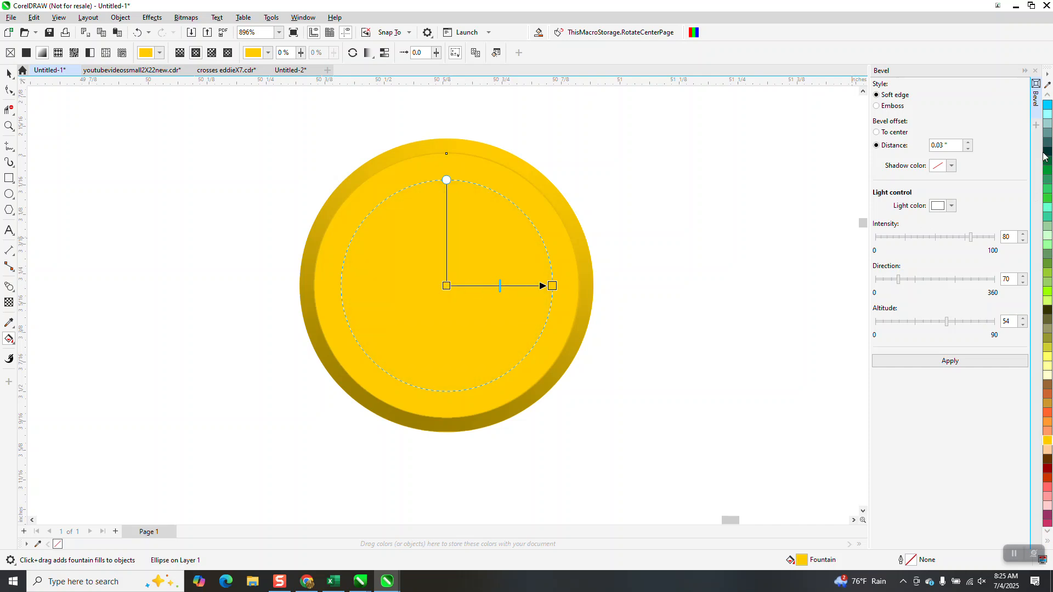
Step: Darken the fountain fill's gold center node to brownish gold by repeatedly mixing in small amounts of black
click(1046, 97)
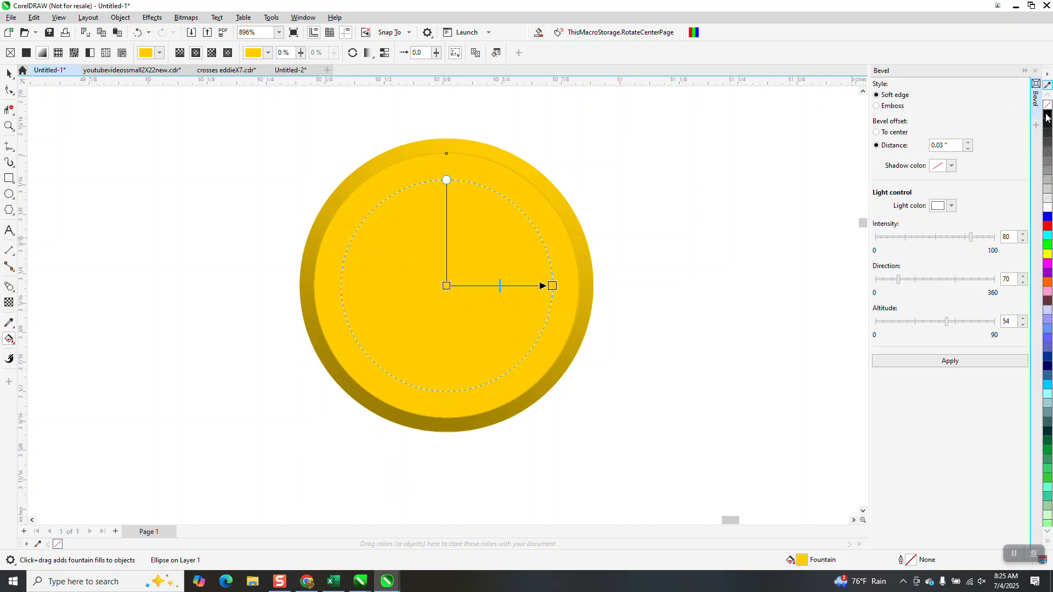
click(446, 286)
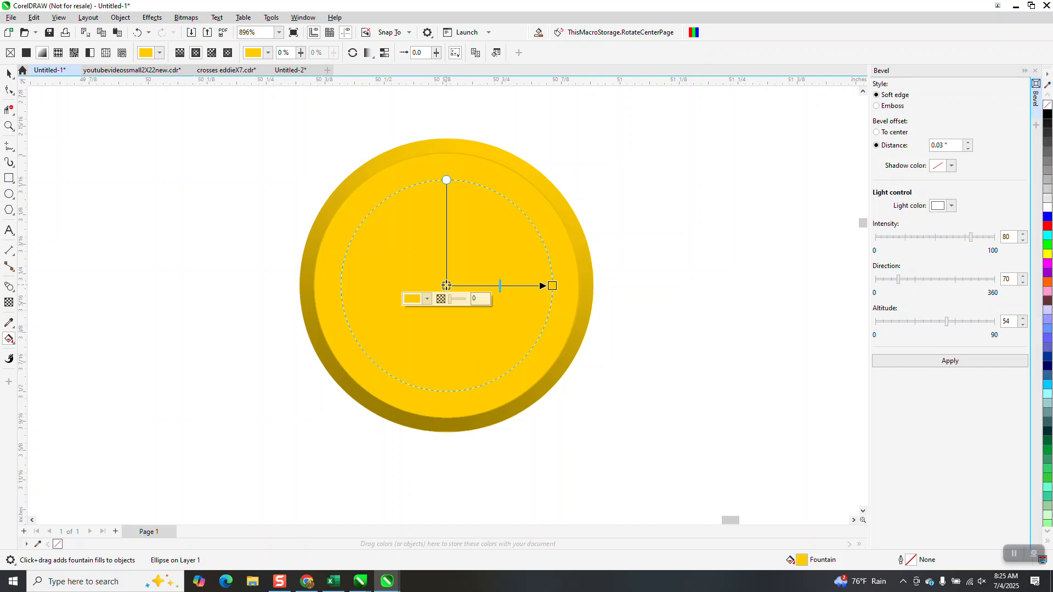
ctrl+click(1047, 114)
ctrl+click(1048, 114)
ctrl+click(1047, 114)
ctrl+click(1047, 114)
ctrl+click(1047, 114)
ctrl+click(1048, 114)
Step: Select the beveled circle together with the gradient circle and group them as one stud
scroll(764, 181, down, 1)
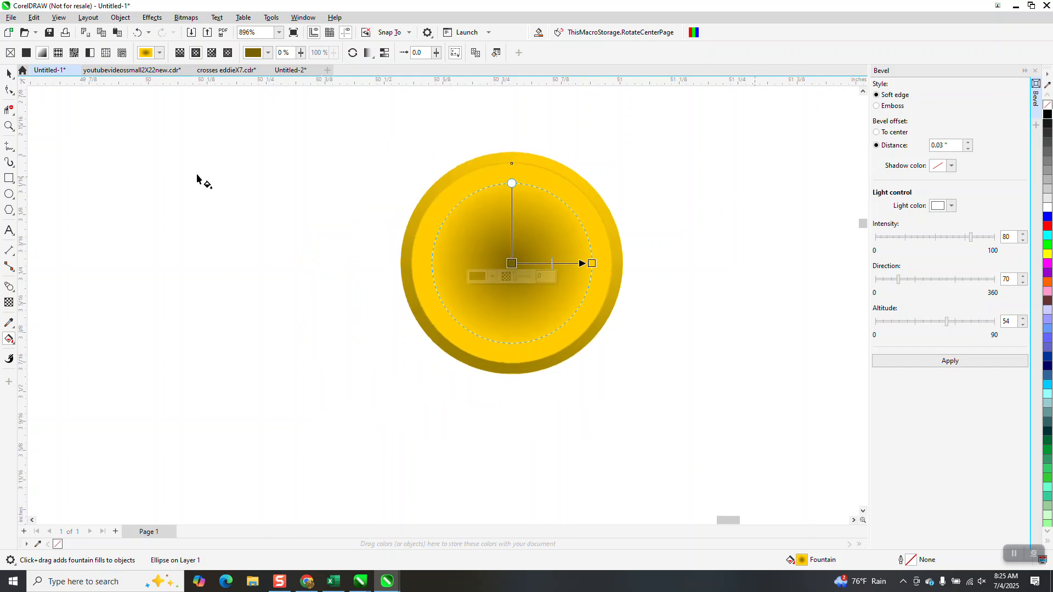
key(space)
scroll(455, 237, down, 1)
drag(394, 155, 703, 389)
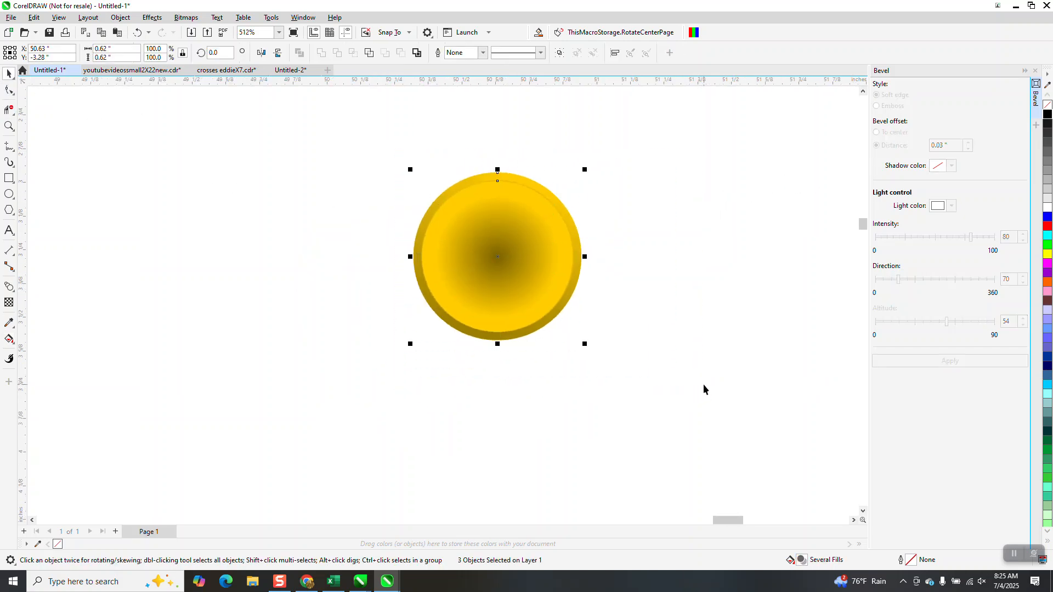
key(ctrl+g)
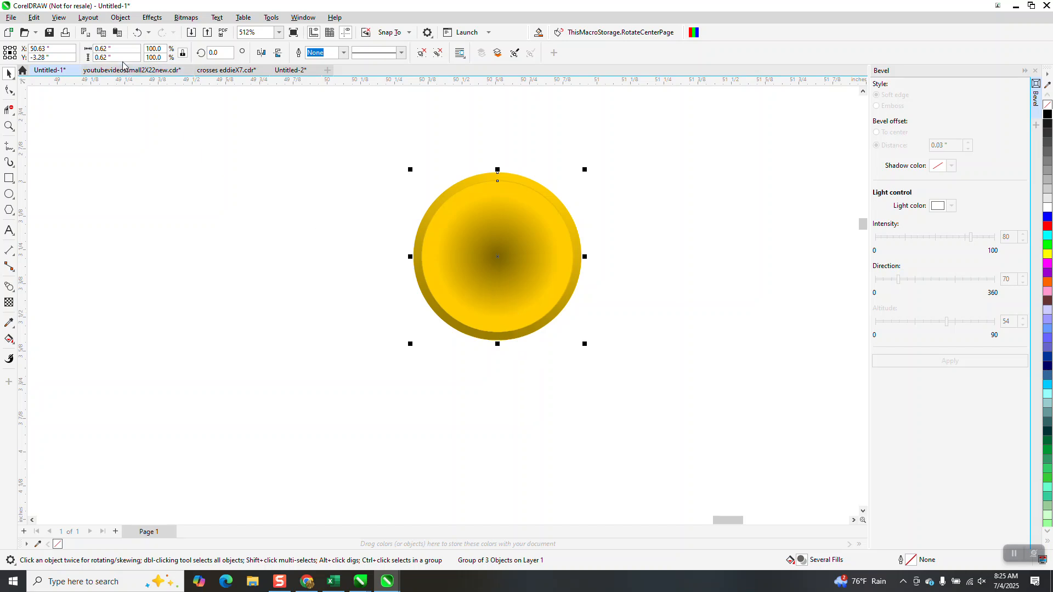
Step: Draw a 0.63 in circle beside the gold stud with a black fill and no outline
click(9, 194)
mouse_move(373, 176)
mouse_down()
mouse_move(245, 308)
mouse_move(239, 330)
mouse_up()
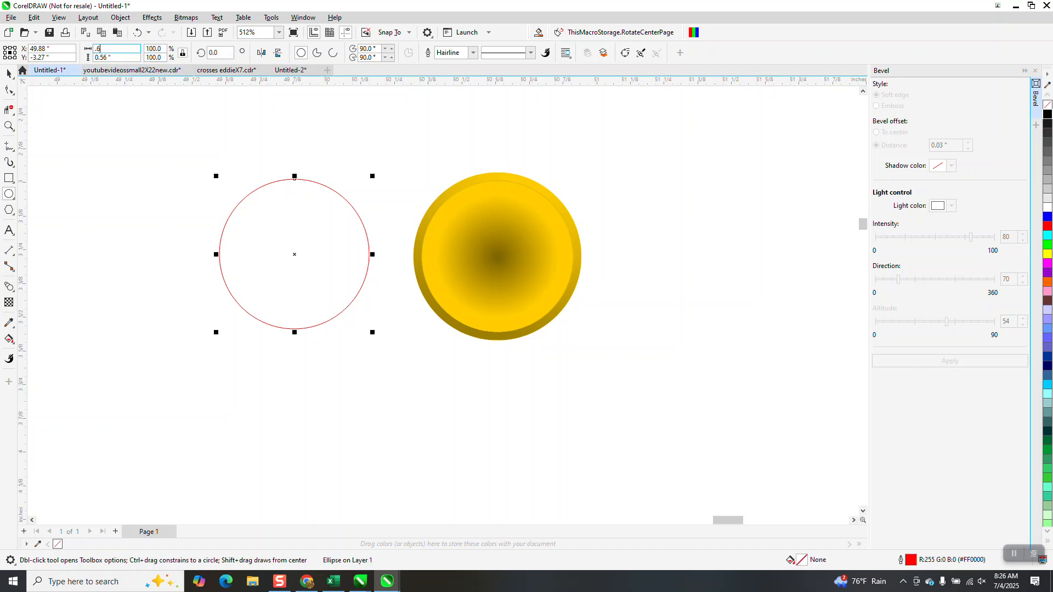
key(Return)
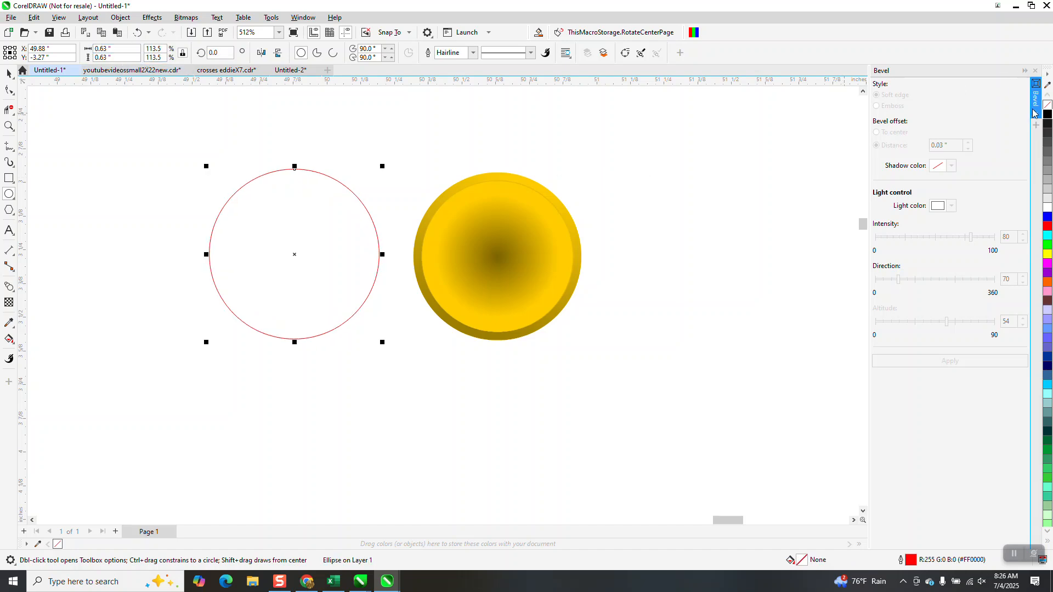
click(1047, 114)
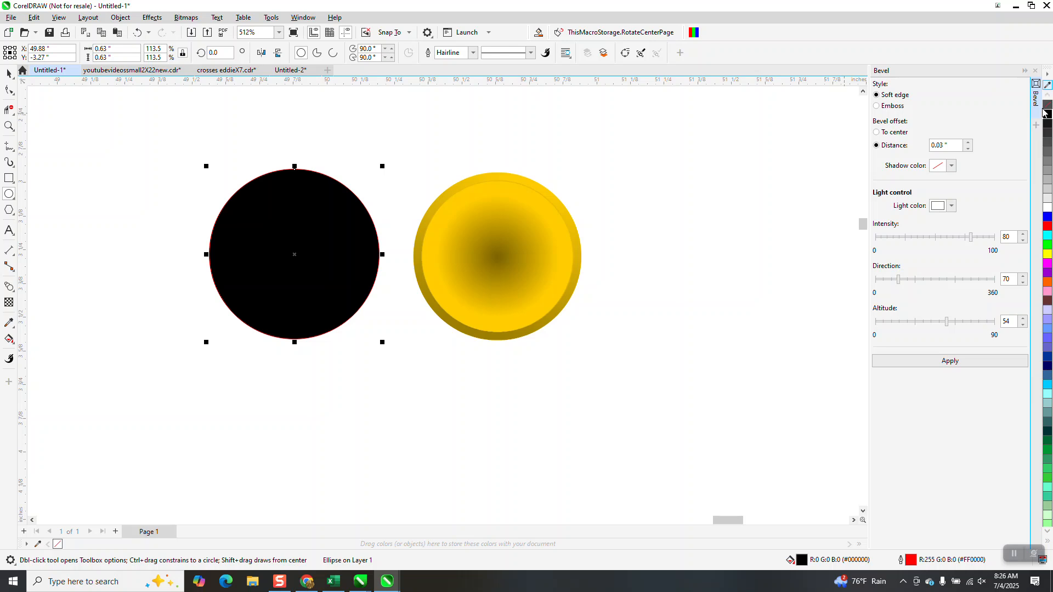
right_click(1047, 105)
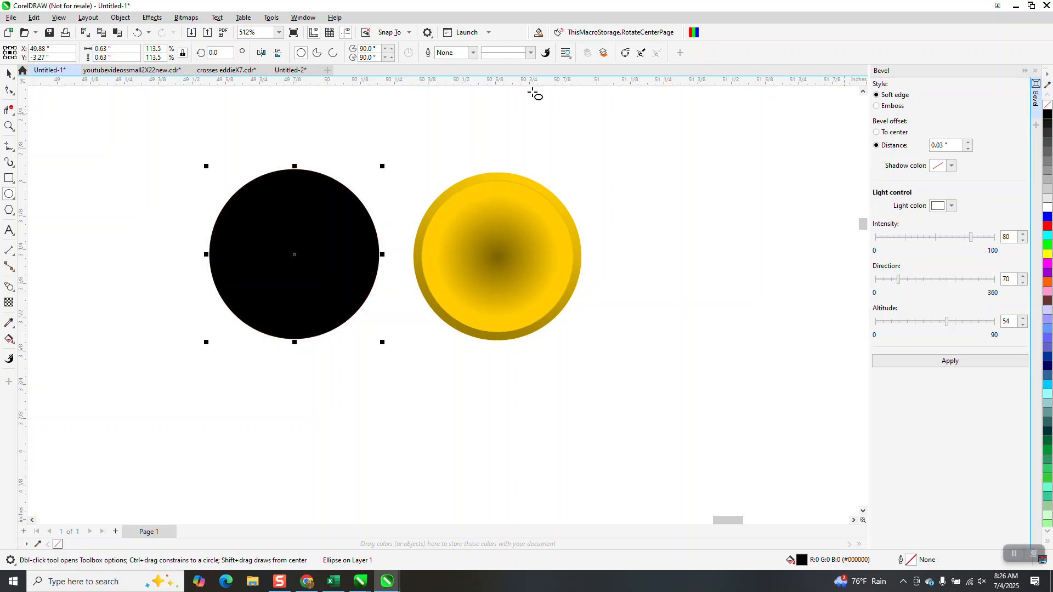
Step: Apply a Gaussian Blur with a radius of 5.0 to the black circle
click(152, 20)
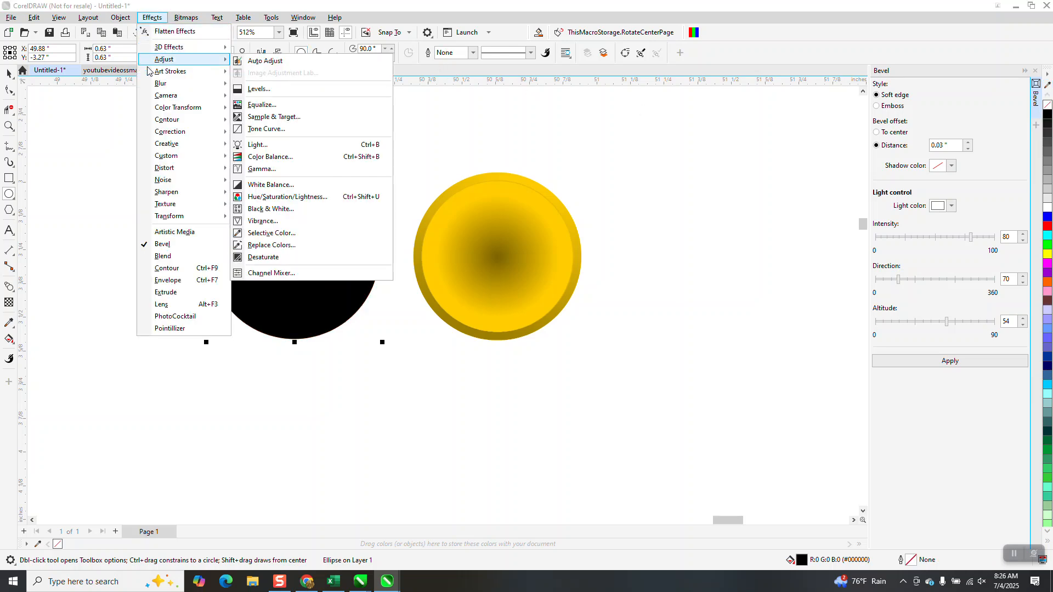
mouse_move(156, 85)
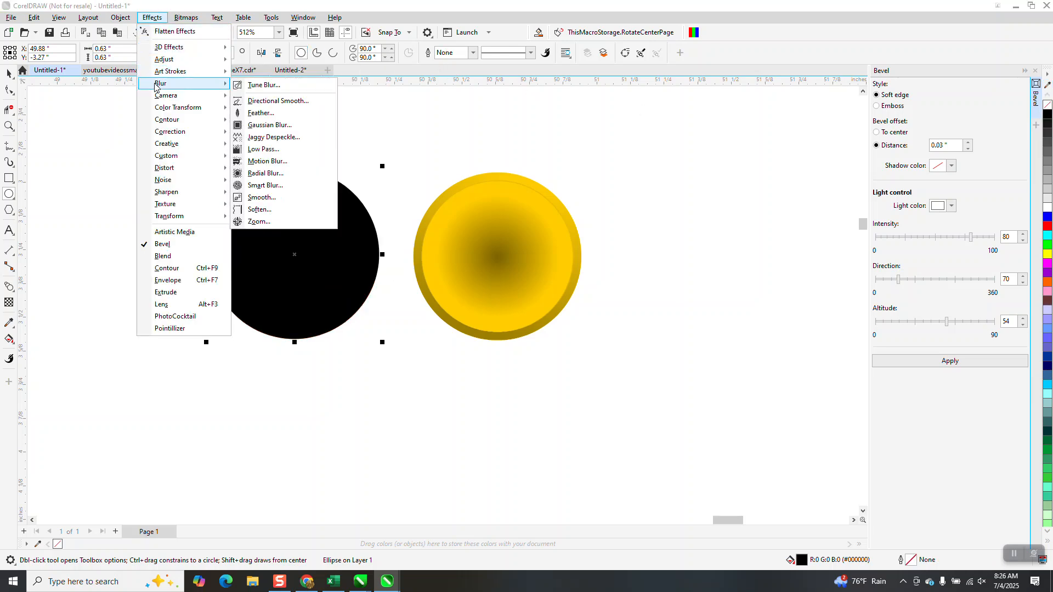
click(264, 122)
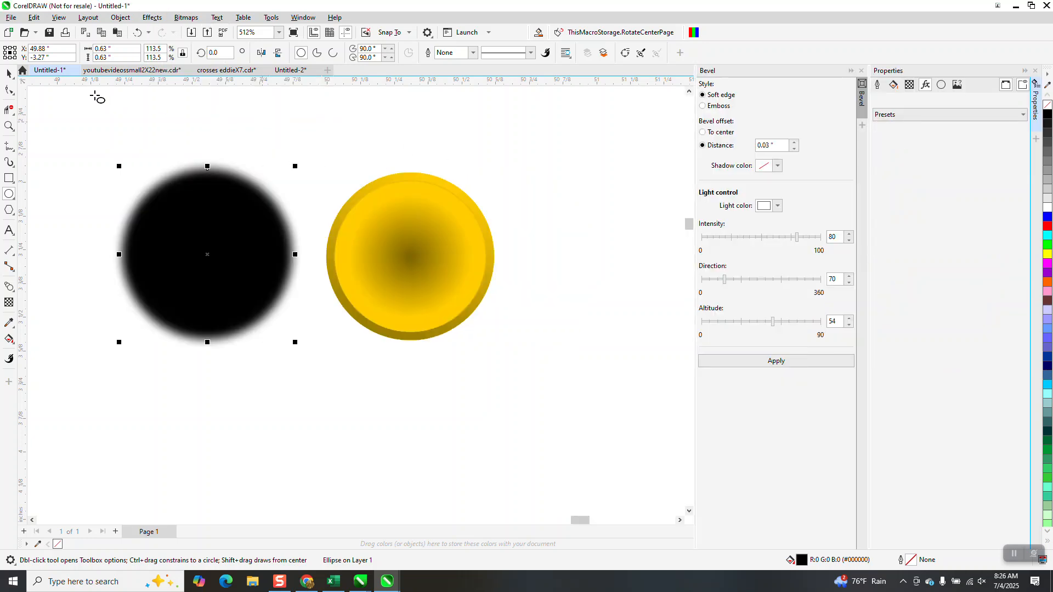
Step: Select the blurred black circle and the gold stud and align them by their centers, horizontally and vertically
click(12, 76)
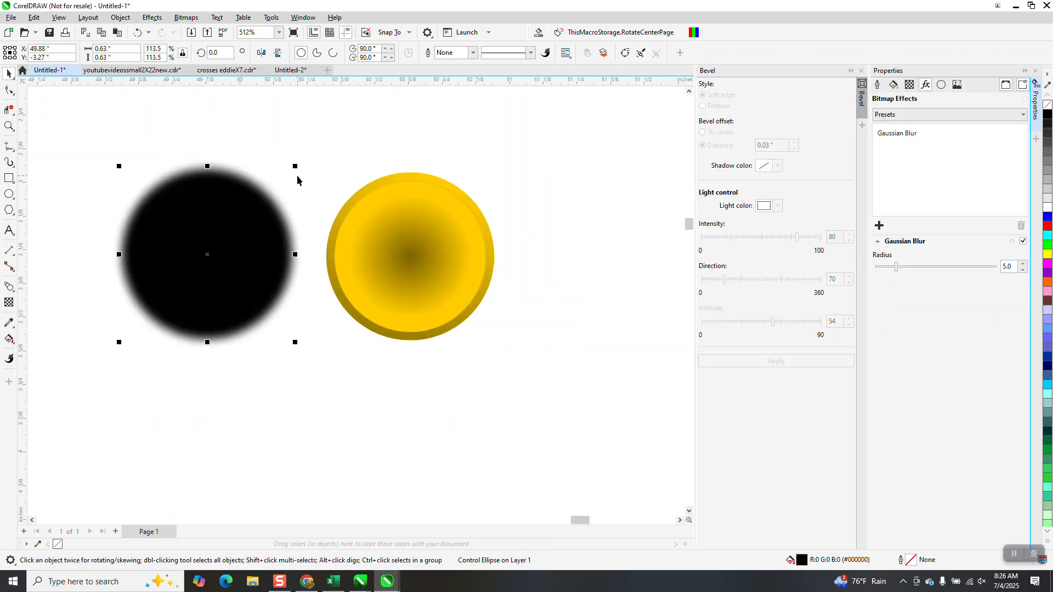
drag(97, 157, 482, 348)
key(c)
key(e)
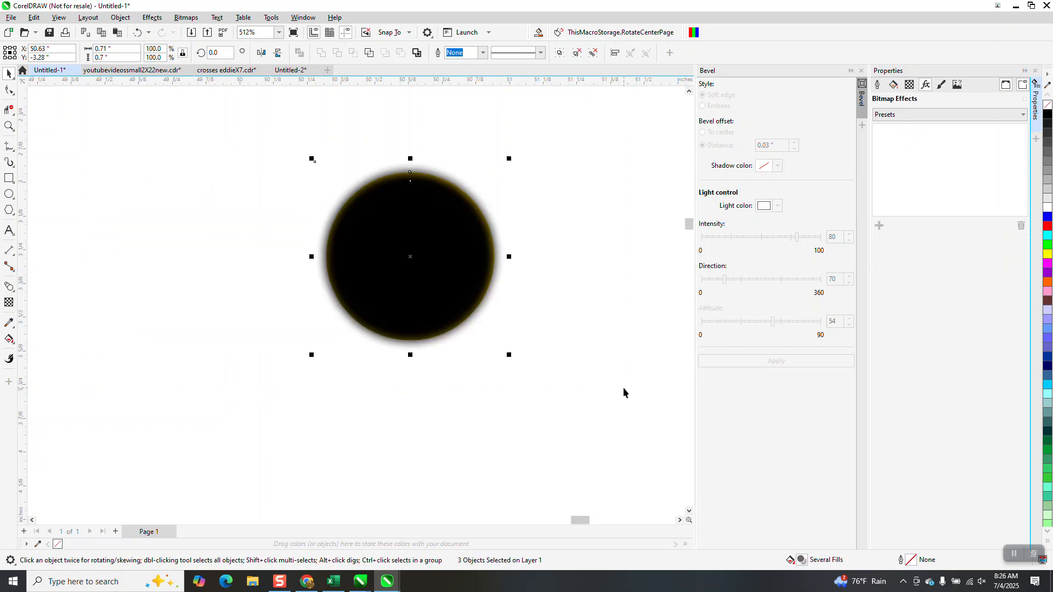
Step: Try to send the selected stud and blurred circle to the back of the page, and undo the blurred circle's last move
click(120, 18)
mouse_move(137, 192)
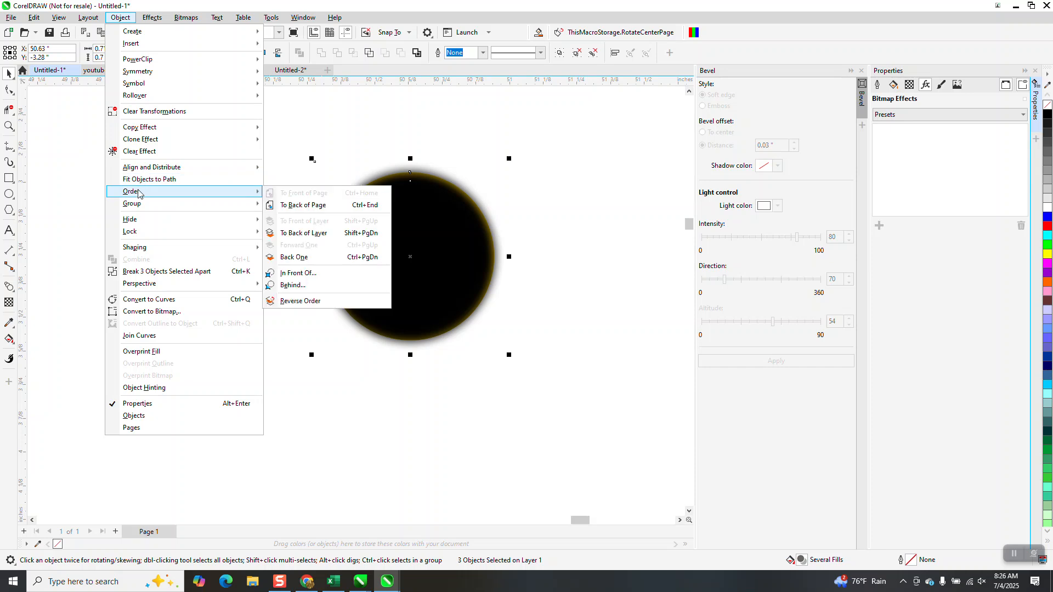
click(285, 206)
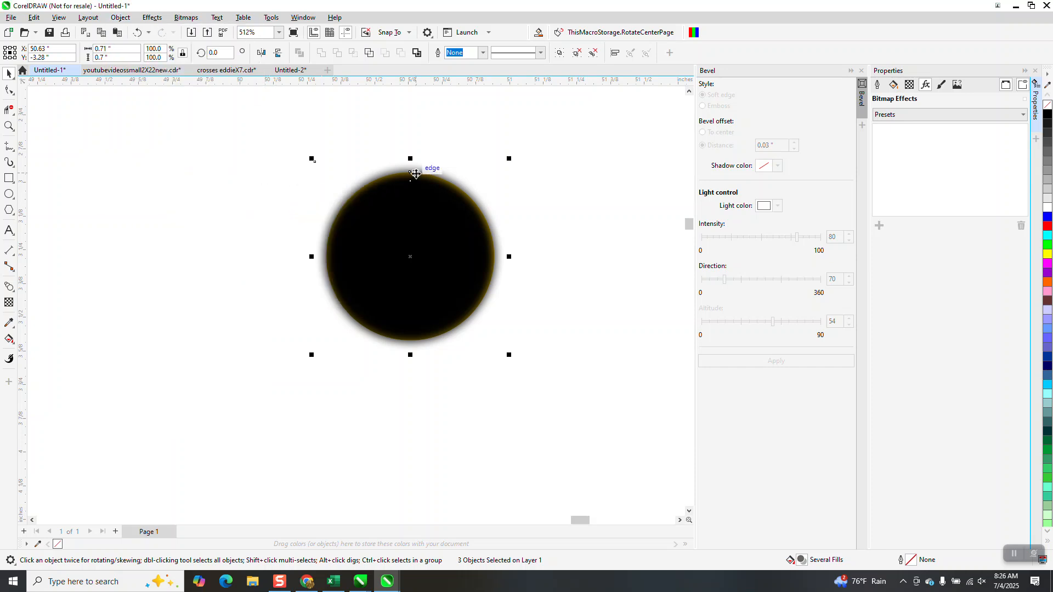
click(469, 216)
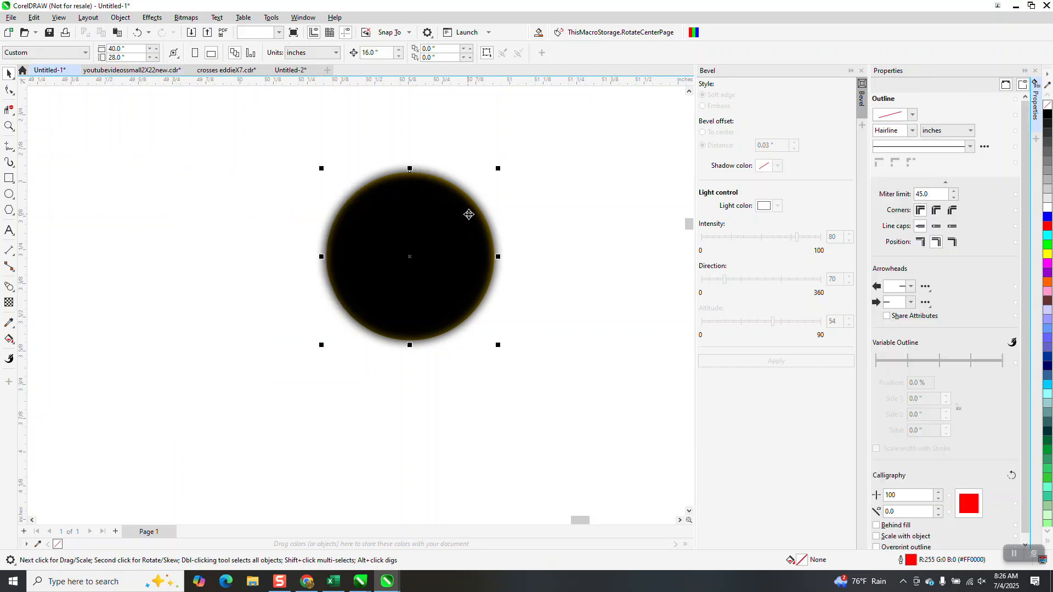
scroll(485, 241, down, 5)
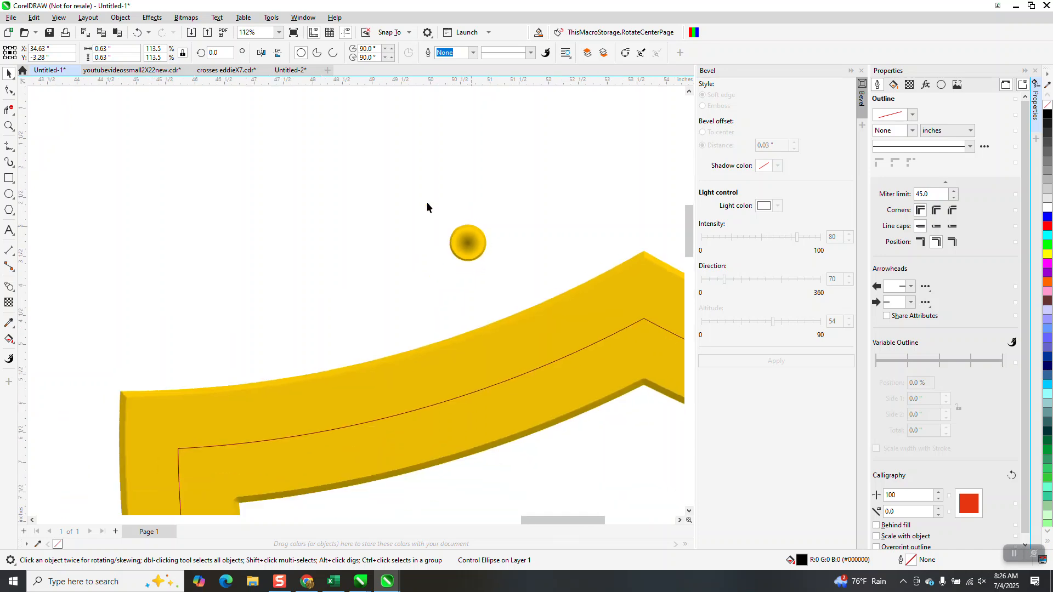
click(137, 34)
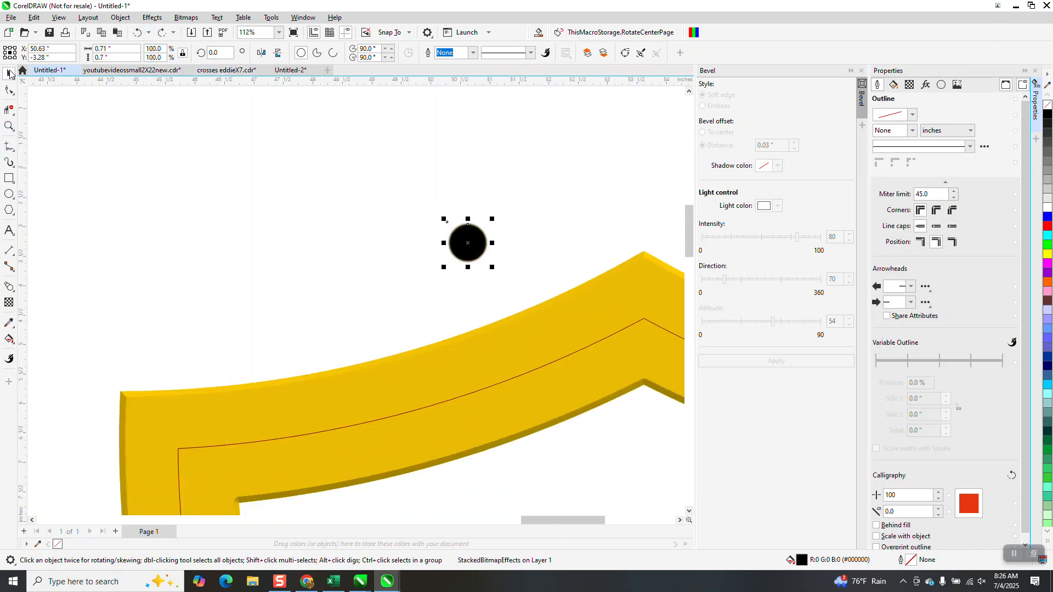
Step: Set the nudge distance to 1 inch and nudge the blurred black circle left, off the gold stud
click(113, 108)
drag(383, 54, 302, 57)
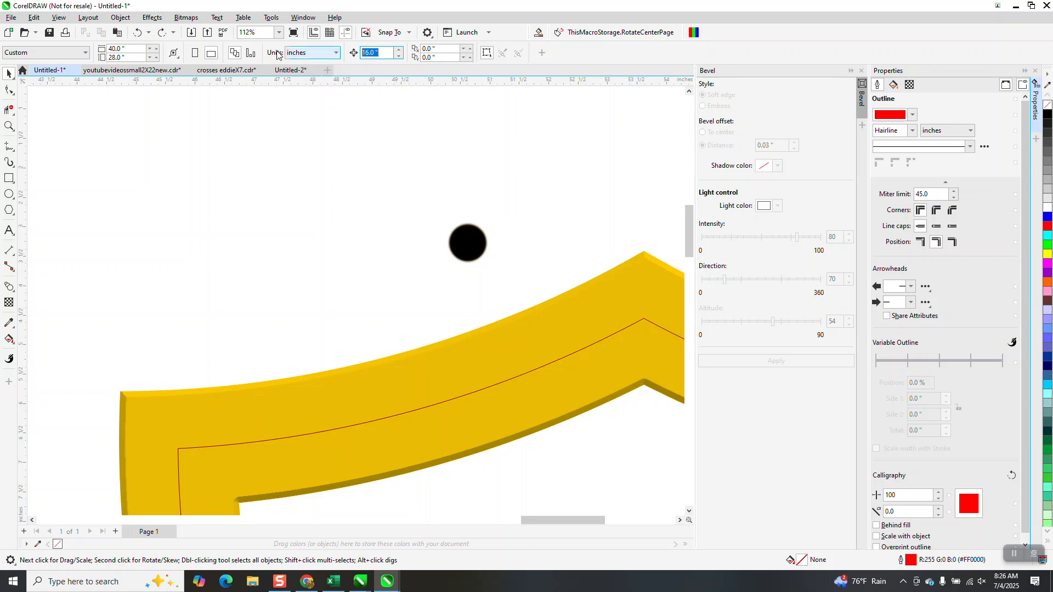
text(1)
click(475, 251)
key(Left)
Step: Send the blurred black circle to the back of the page and nudge it 1 inch right, behind the gold stud
click(120, 17)
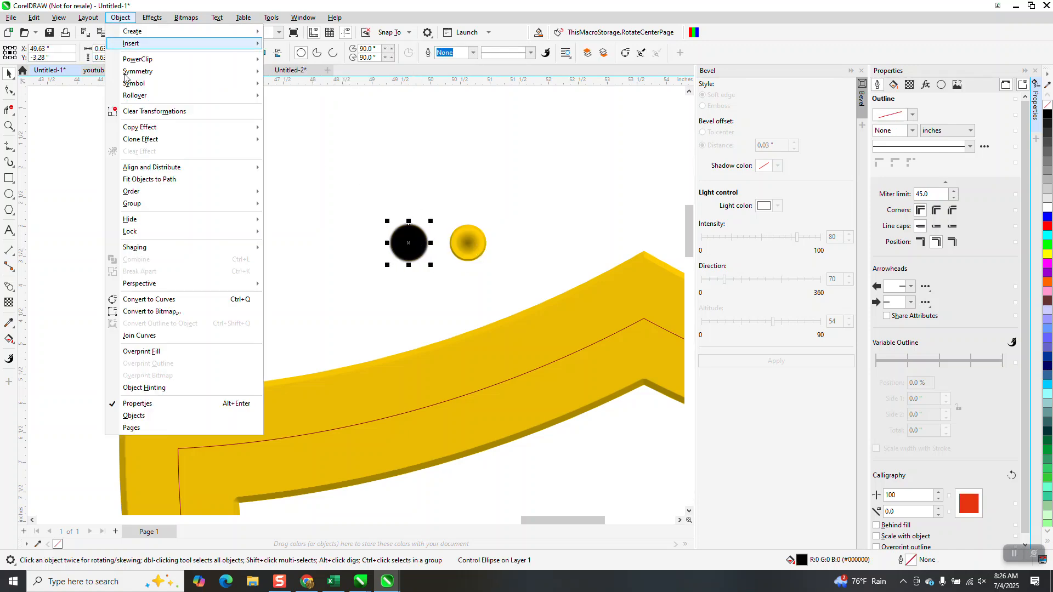
mouse_move(135, 193)
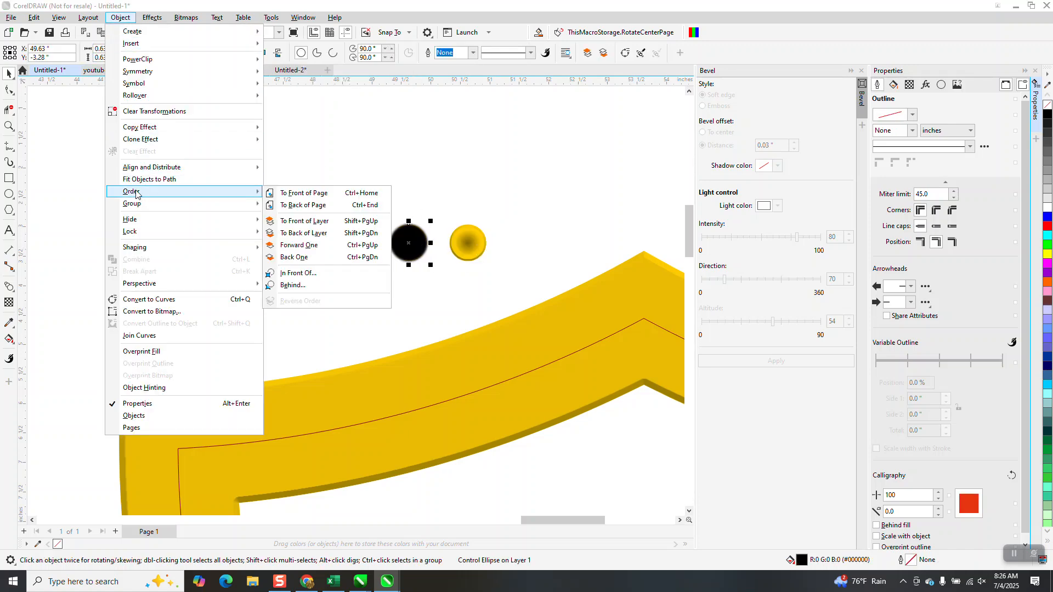
click(293, 206)
key(Right)
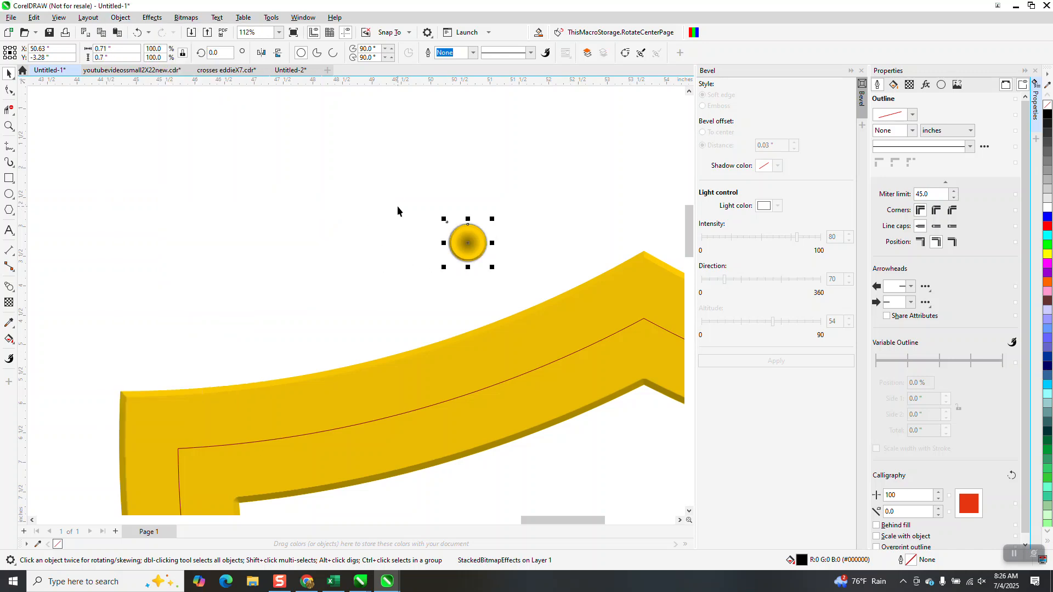
Step: Inspect the shadow around the stud up close and nudge the blurred black circle 1 inch left, clear of the stud
click(10, 125)
drag(423, 213, 540, 291)
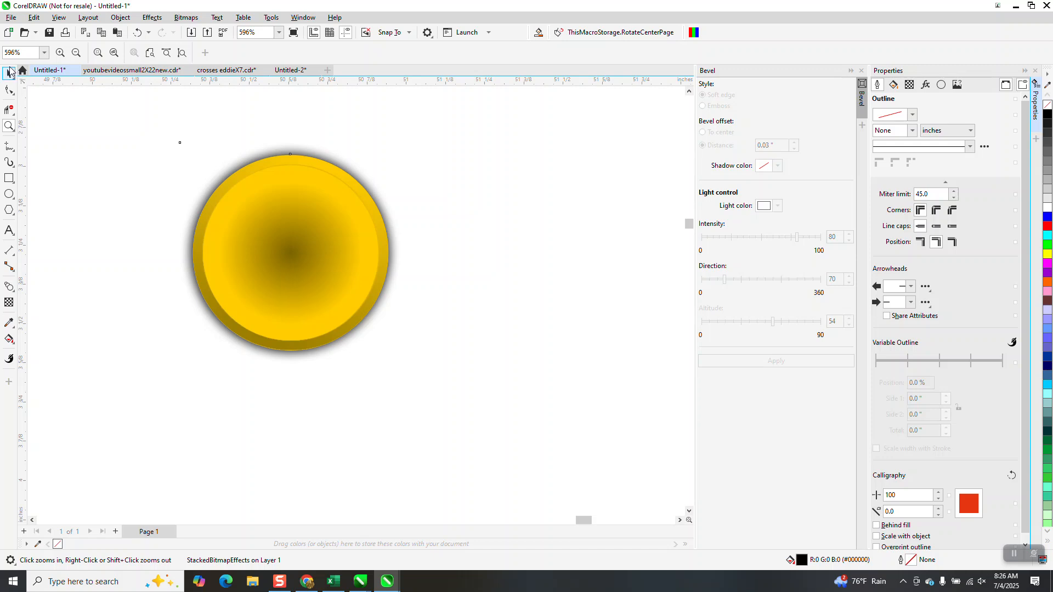
scroll(426, 207, down, 1)
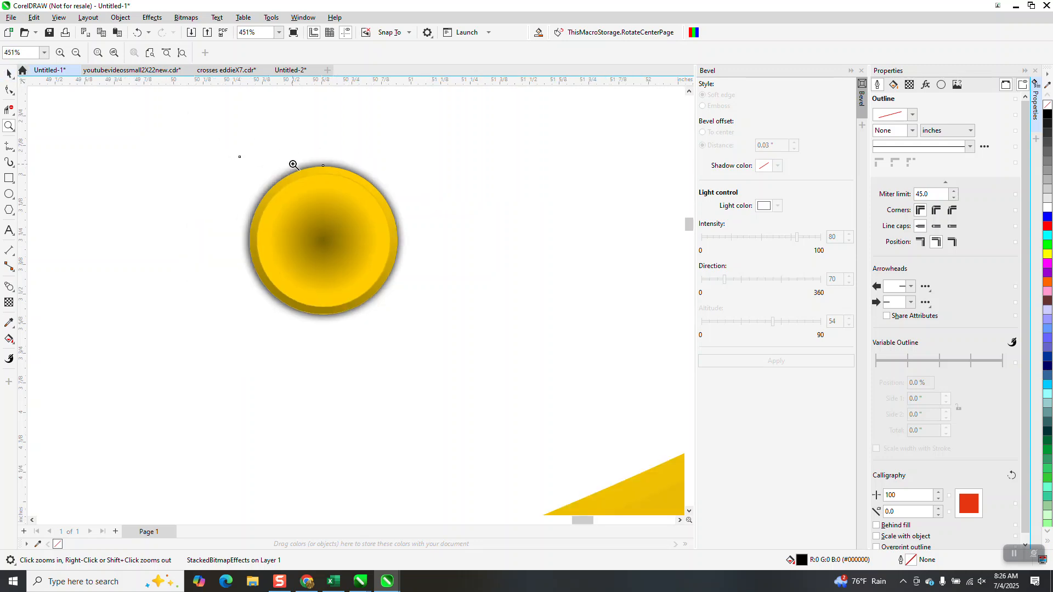
scroll(261, 163, down, 1)
click(8, 72)
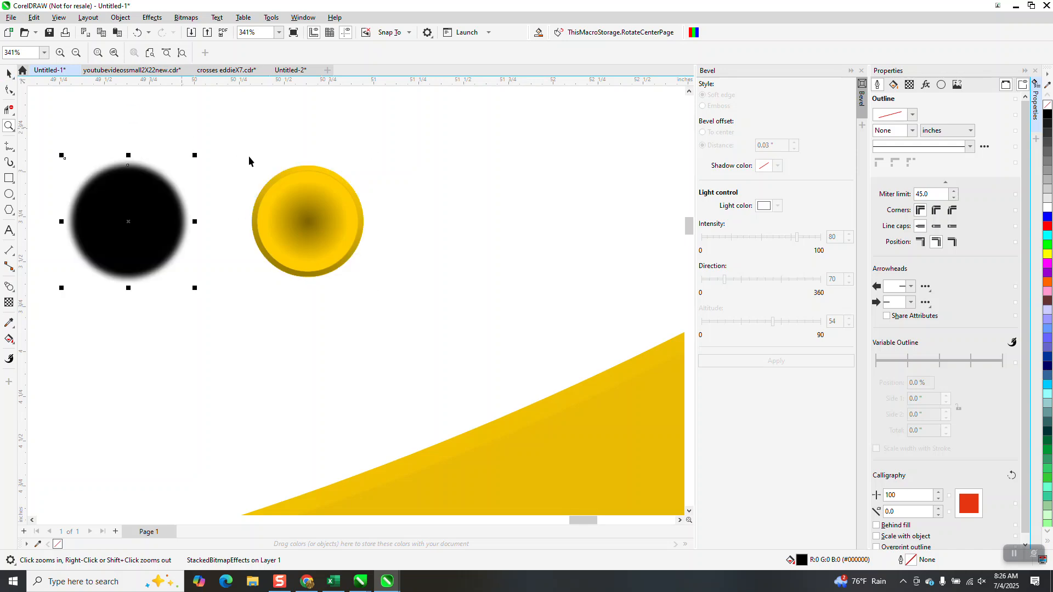
scroll(433, 222, down, 1)
Step: Set the nudge distance to 0.01 inch and nudge the blurred black circle once down and once right
click(399, 108)
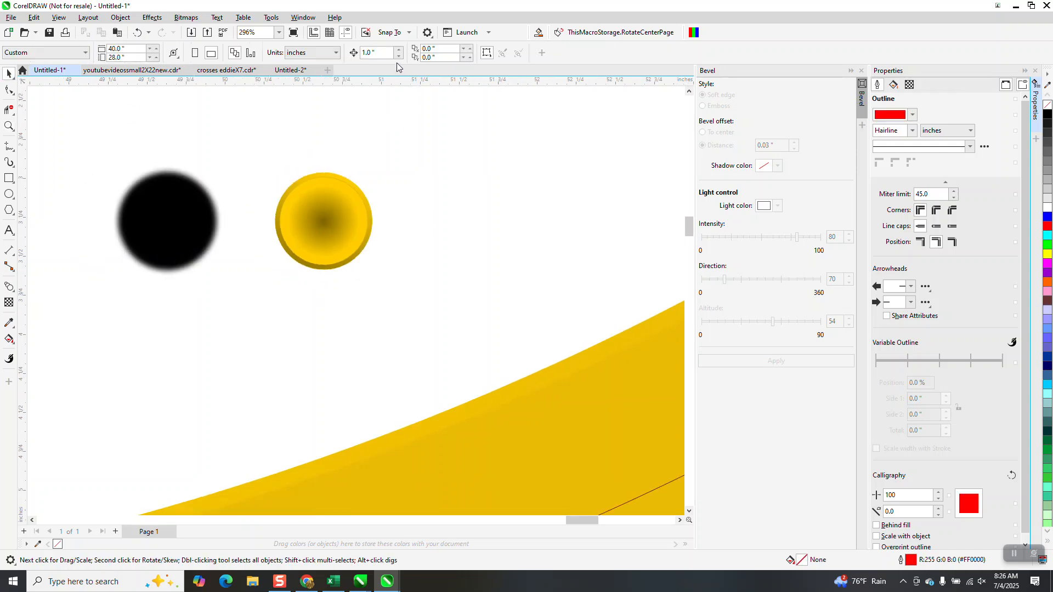
text(.01)
click(205, 208)
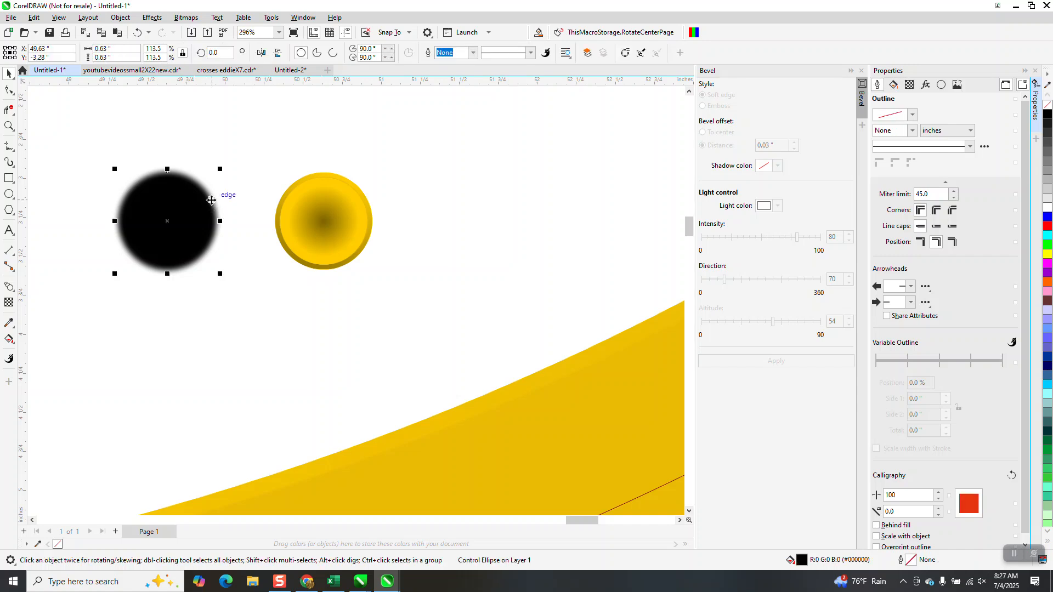
key(Down)
key(Right)
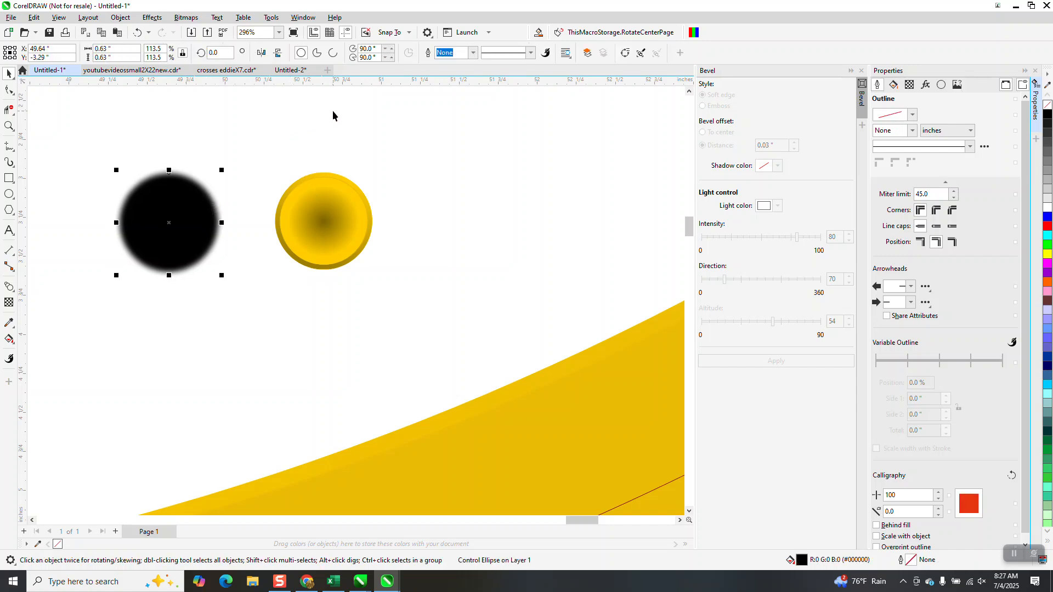
Step: Restore the nudge distance to 1 inch and nudge the offset shadow circle right, back behind the gold stud
click(333, 113)
text(1)
click(168, 200)
key(Right)
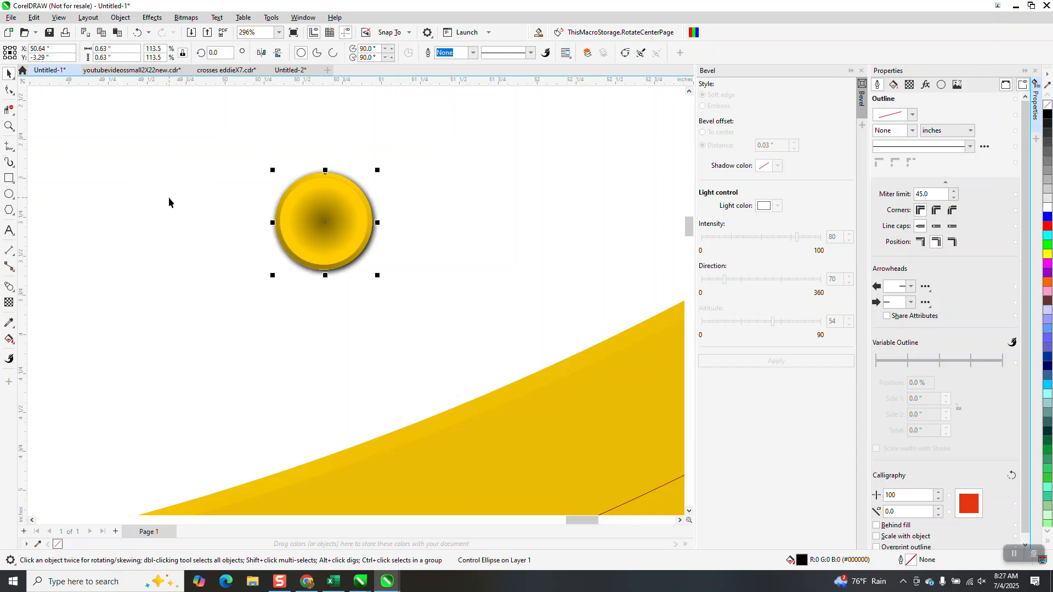
Step: Select the gold stud together with its offset shadow and group them
click(8, 126)
drag(270, 166, 415, 273)
scroll(454, 272, down, 4)
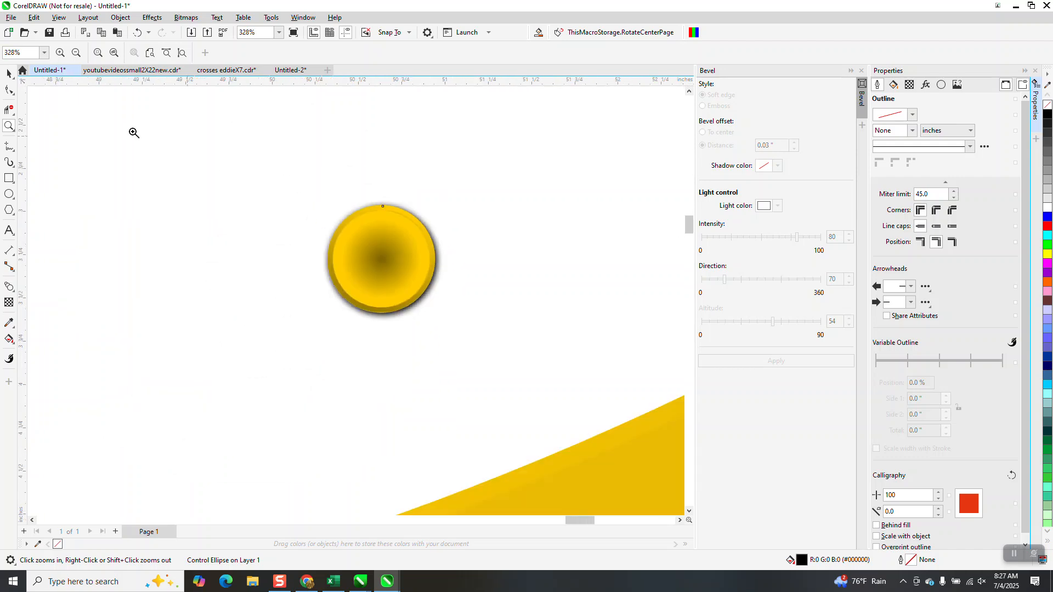
drag(292, 174, 540, 368)
key(ctrl+g)
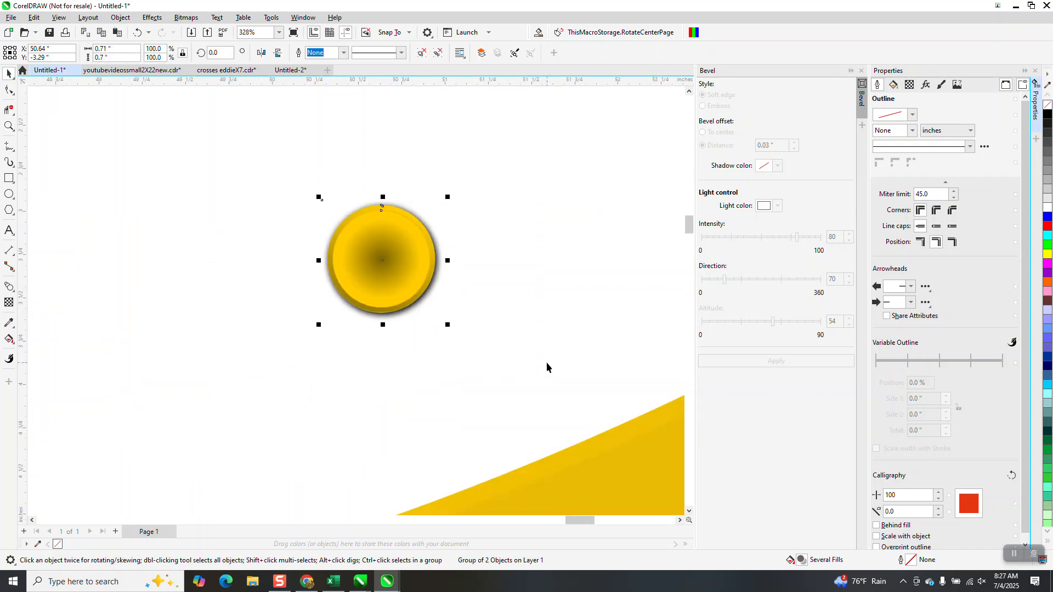
Step: Check the guide path inside the shield frame and close the Properties and Bevel dockers
scroll(417, 208, down, 4)
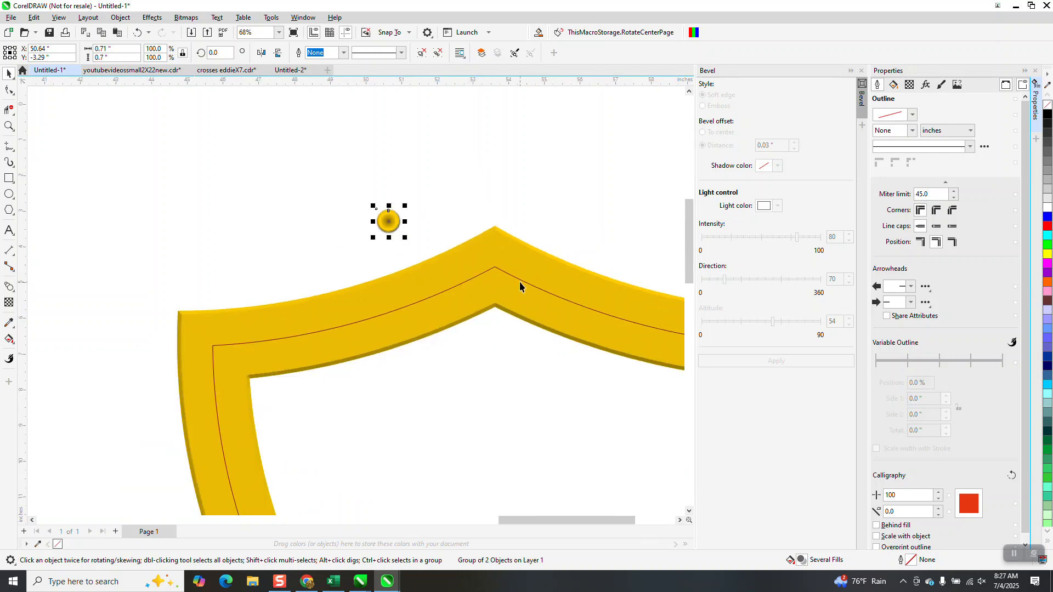
click(523, 285)
scroll(395, 189, down, 1)
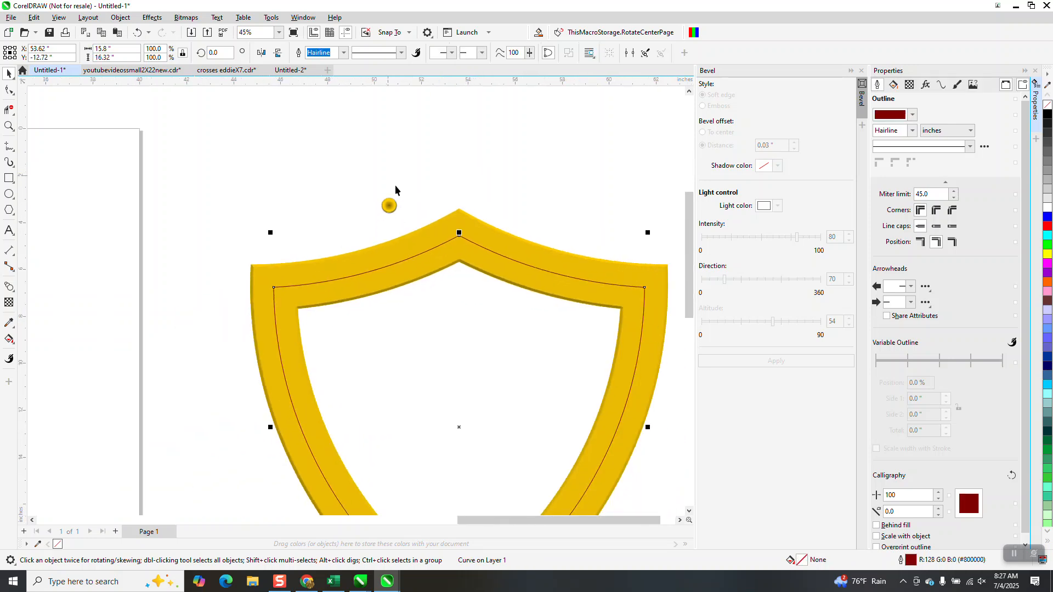
click(1034, 72)
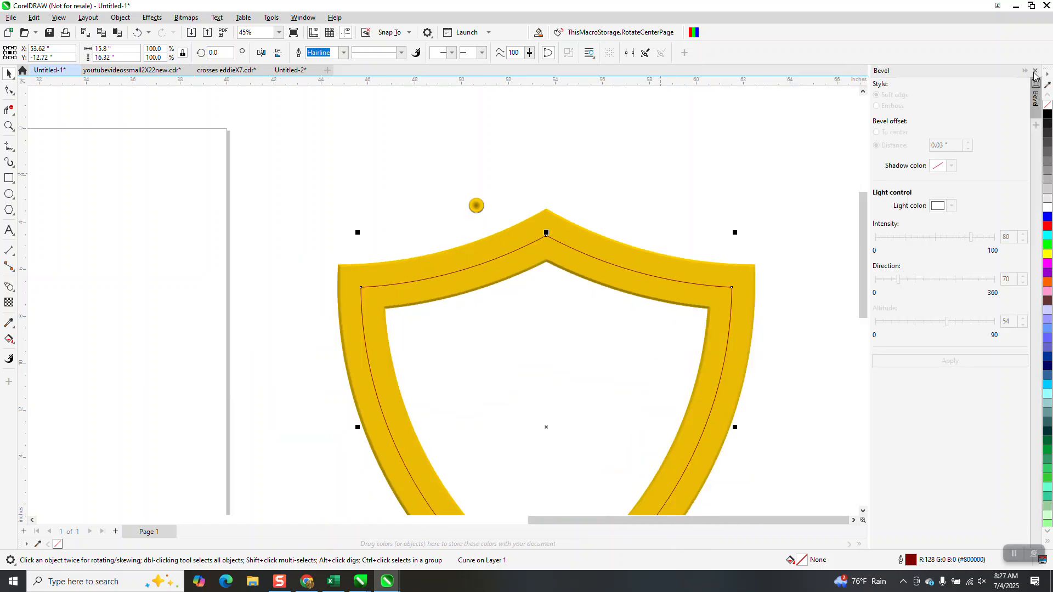
click(1034, 73)
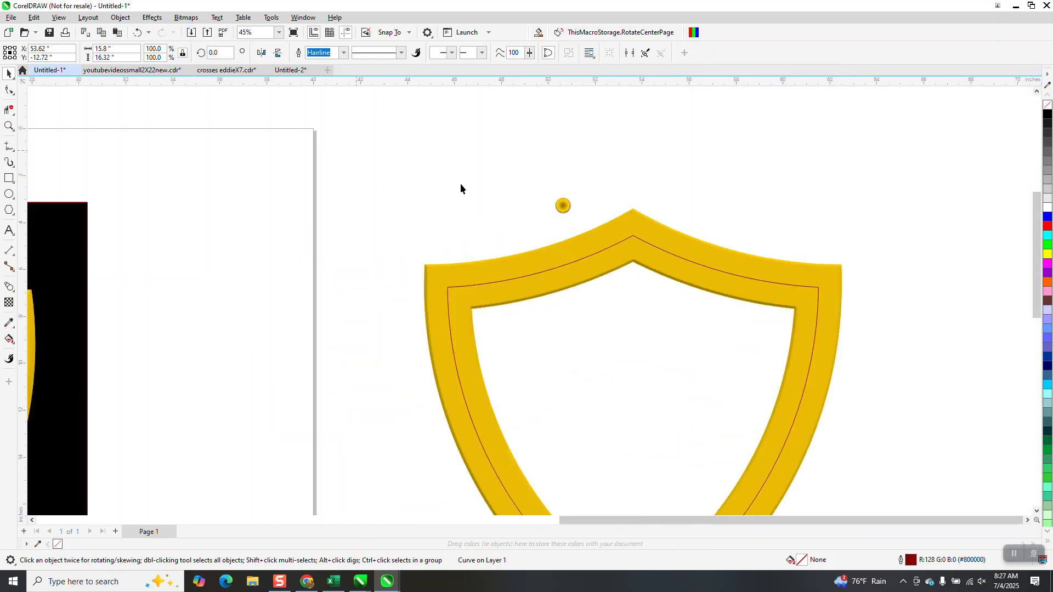
Step: Fit the shadowed stud to the shield's guide path with 12 duplicates, uniform object spacing and rotation following the path
click(562, 206)
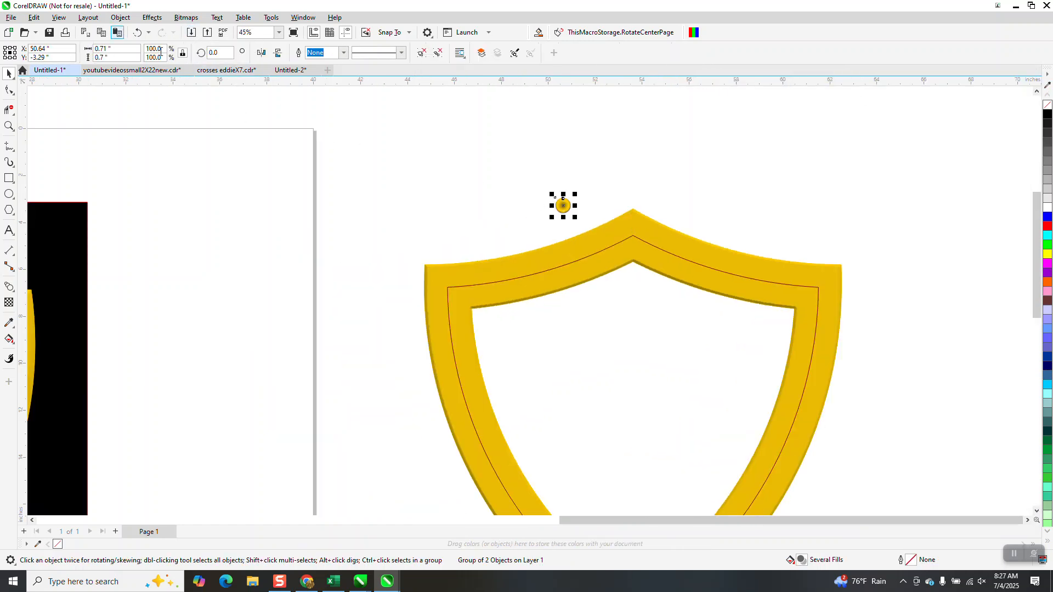
shift+click(453, 287)
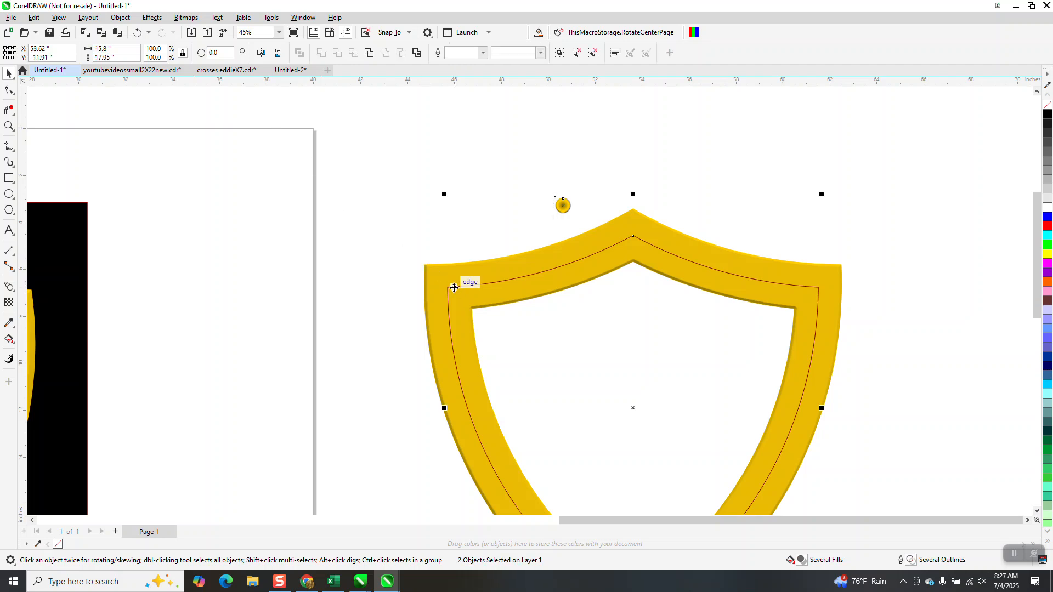
click(121, 17)
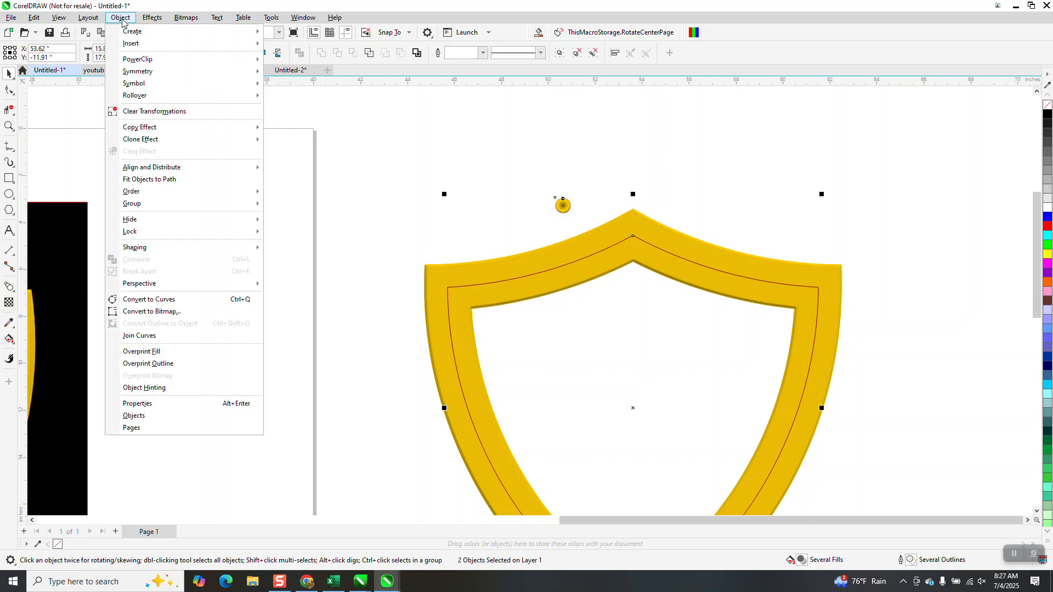
click(155, 180)
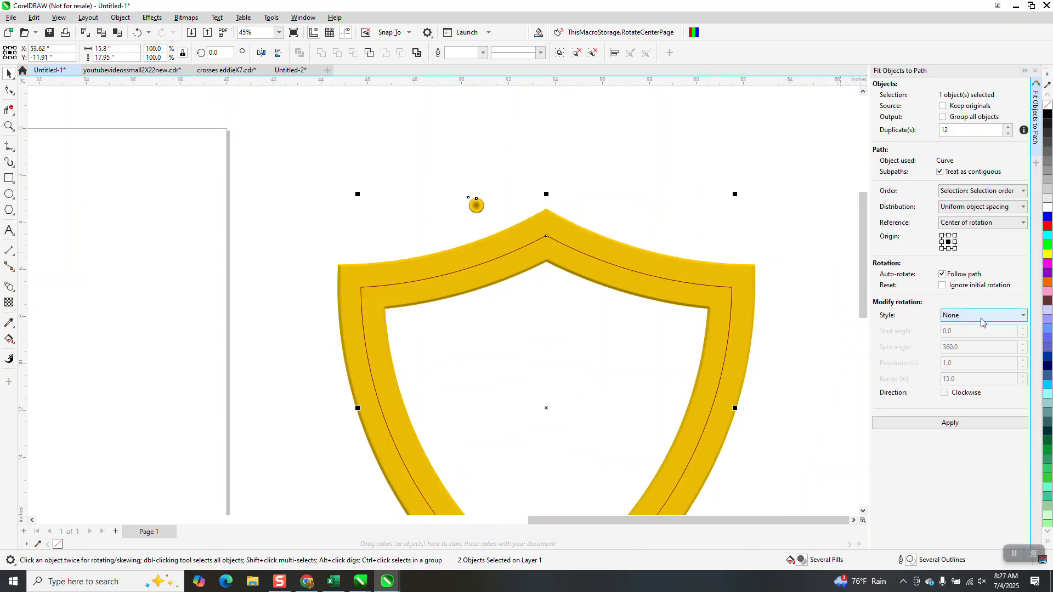
click(952, 422)
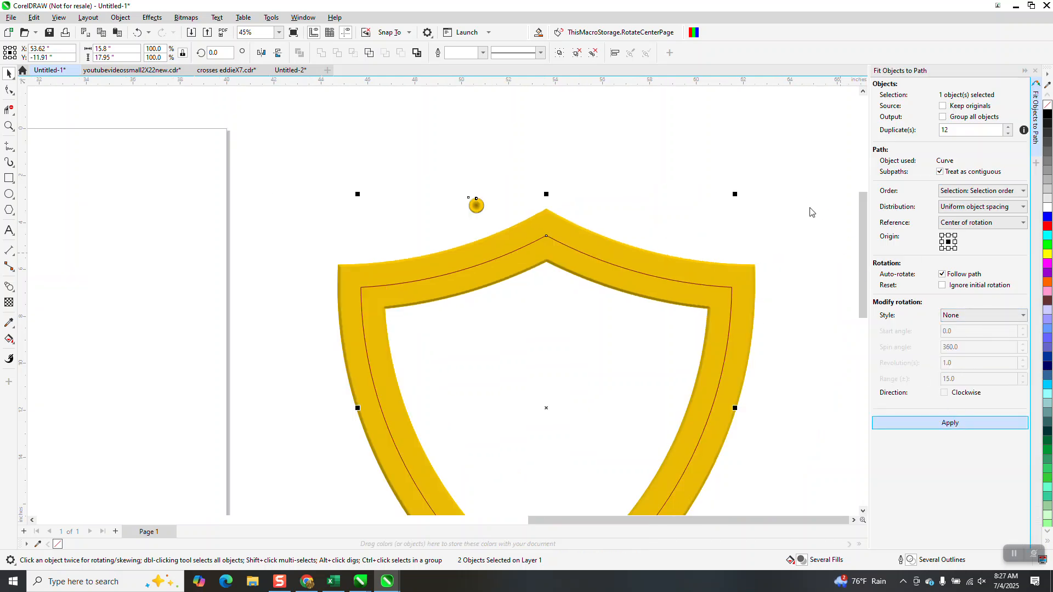
Step: Bring the studs and the guide path to the front of the page
click(121, 17)
mouse_move(136, 203)
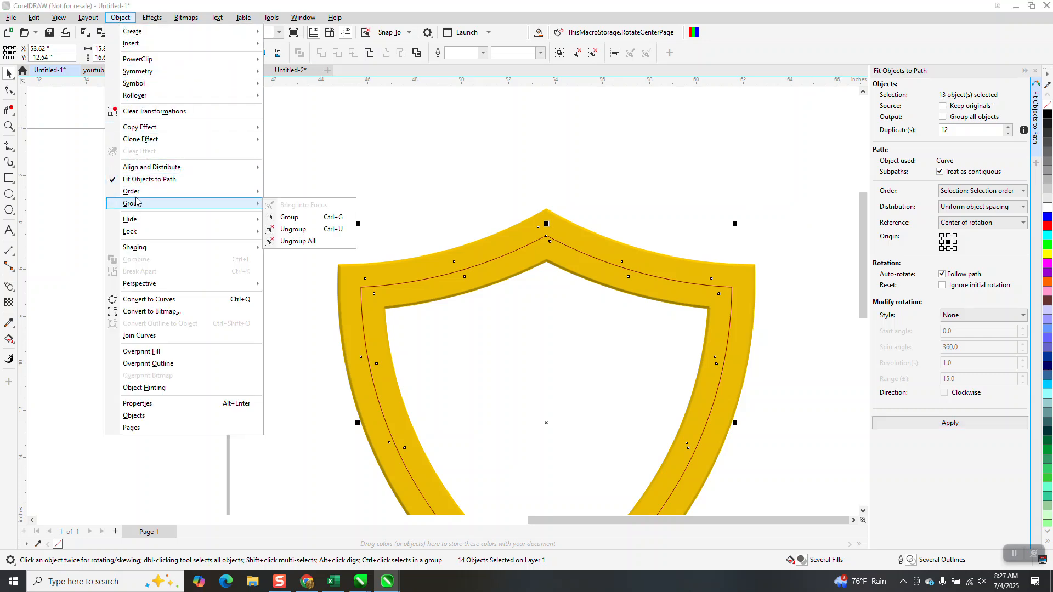
click(287, 193)
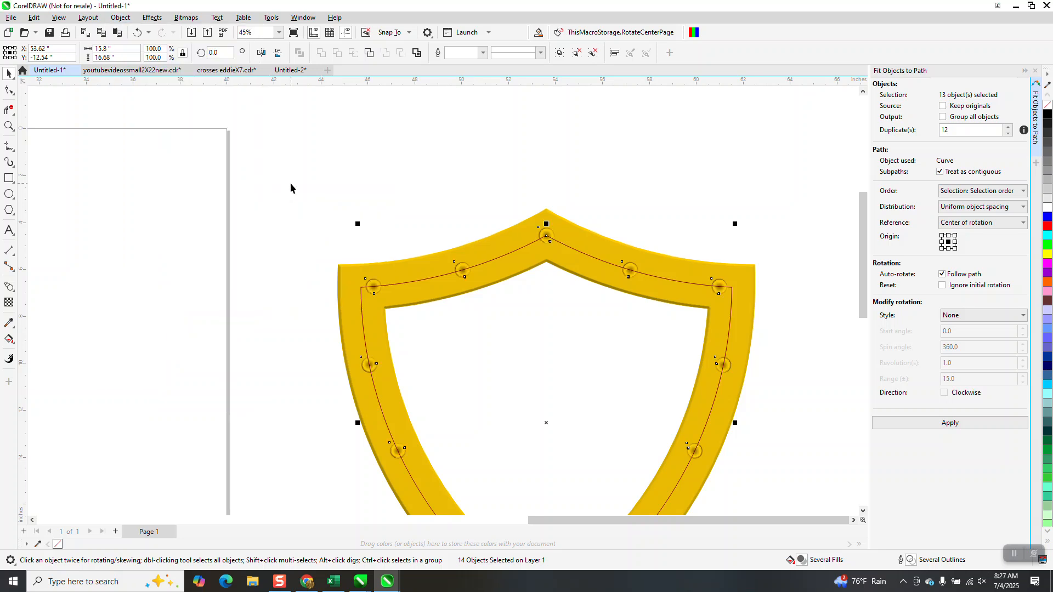
Step: Delete the thin dark red guide path running through the studs
click(460, 214)
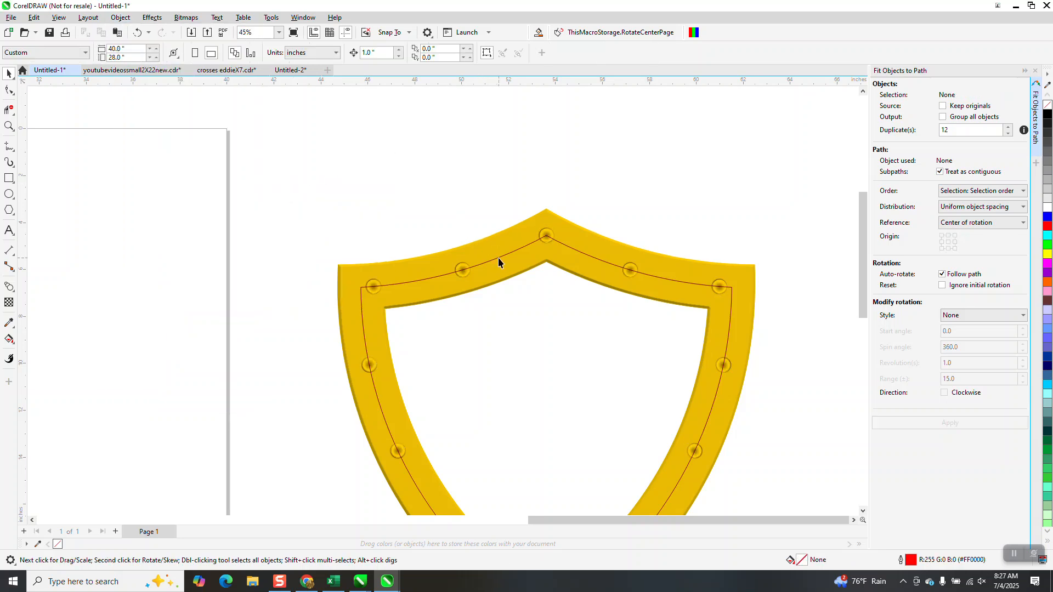
click(497, 258)
key(Escape)
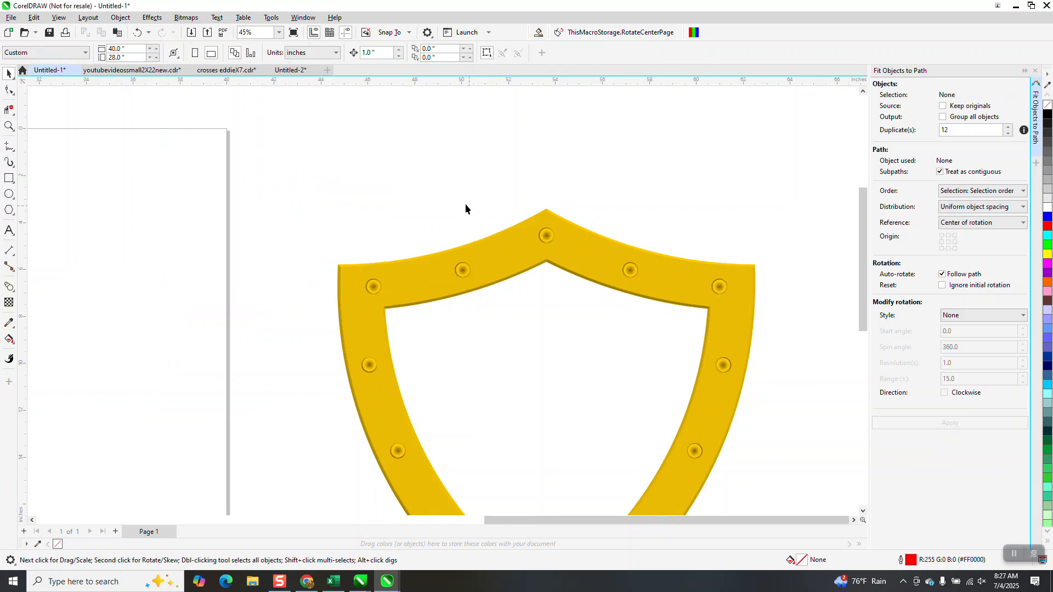
Step: Examine the studs around the shield up close, comparing the direction in which their shadows fall
scroll(467, 205, down, 1)
scroll(459, 193, down, 1)
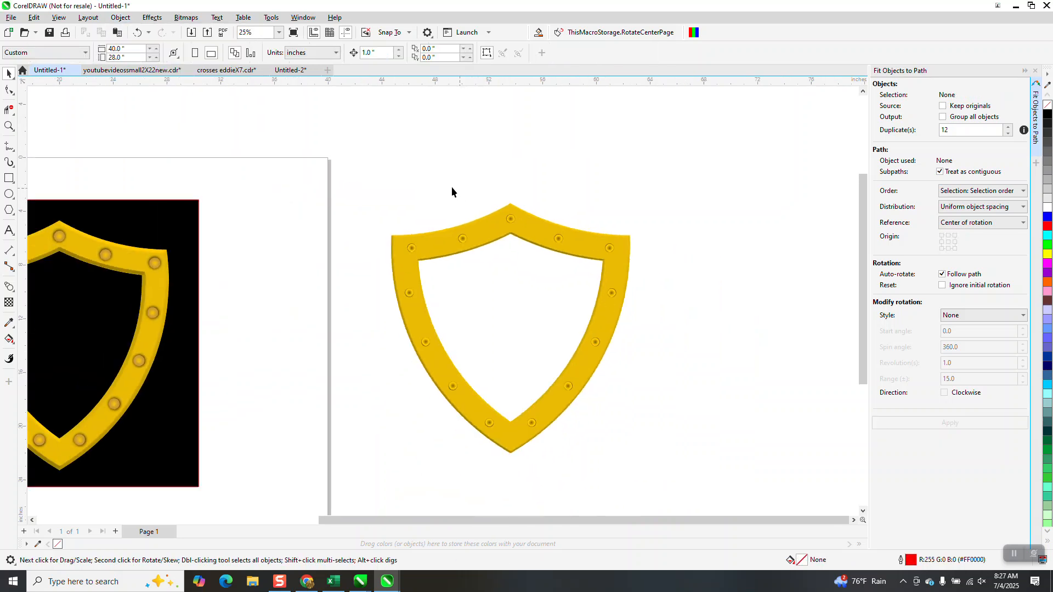
click(9, 126)
drag(458, 207, 553, 251)
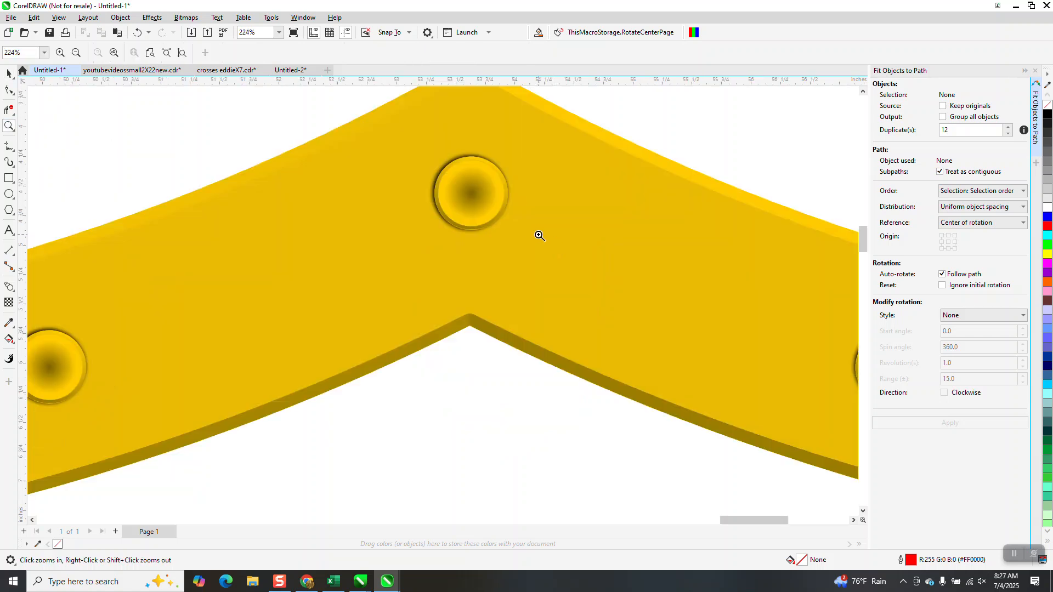
scroll(514, 229, down, 1)
scroll(514, 230, down, 2)
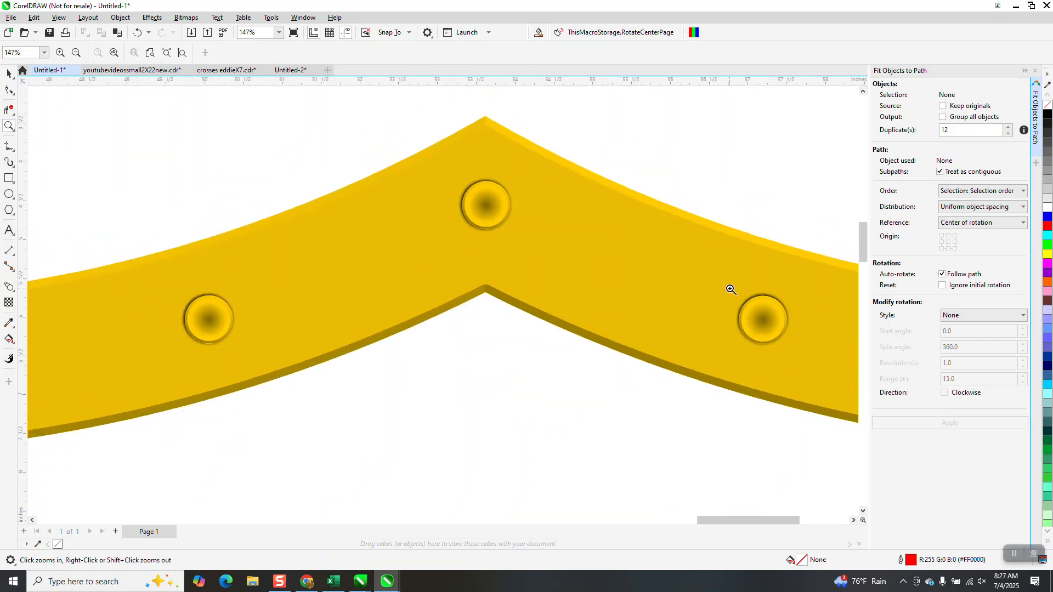
drag(806, 355, 806, 354)
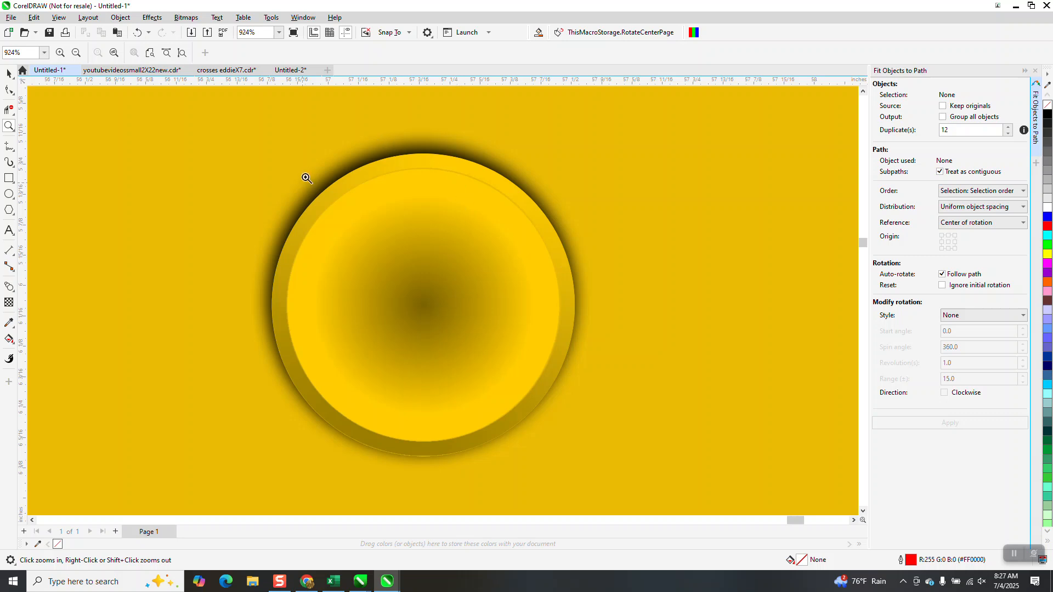
Step: Compare the studs and their shadows on the new gold shield with those on the finished example shield on the black background
scroll(458, 197, down, 8)
scroll(440, 181, down, 5)
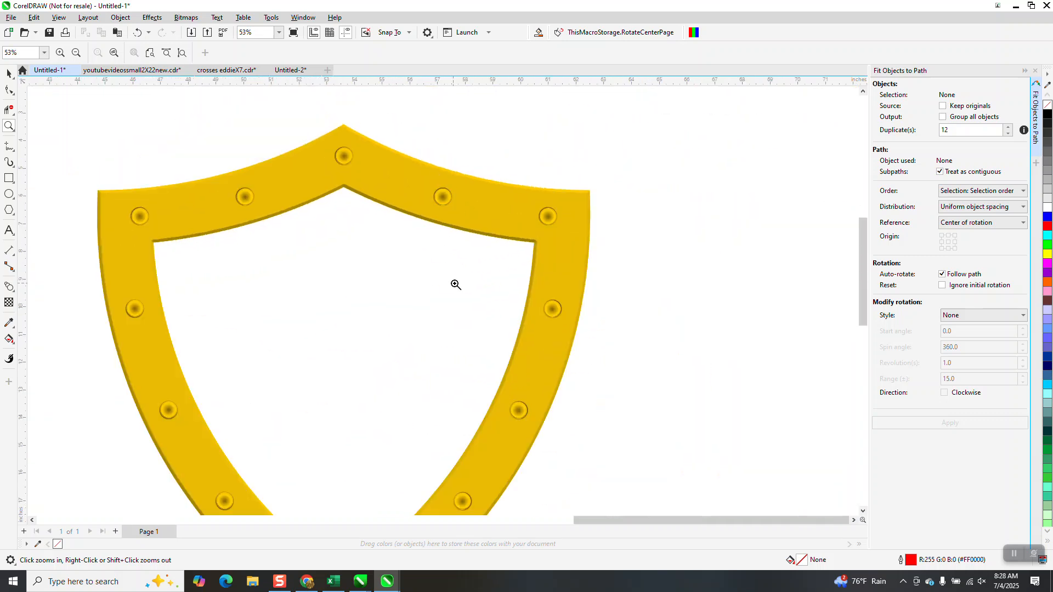
scroll(554, 430, up, 8)
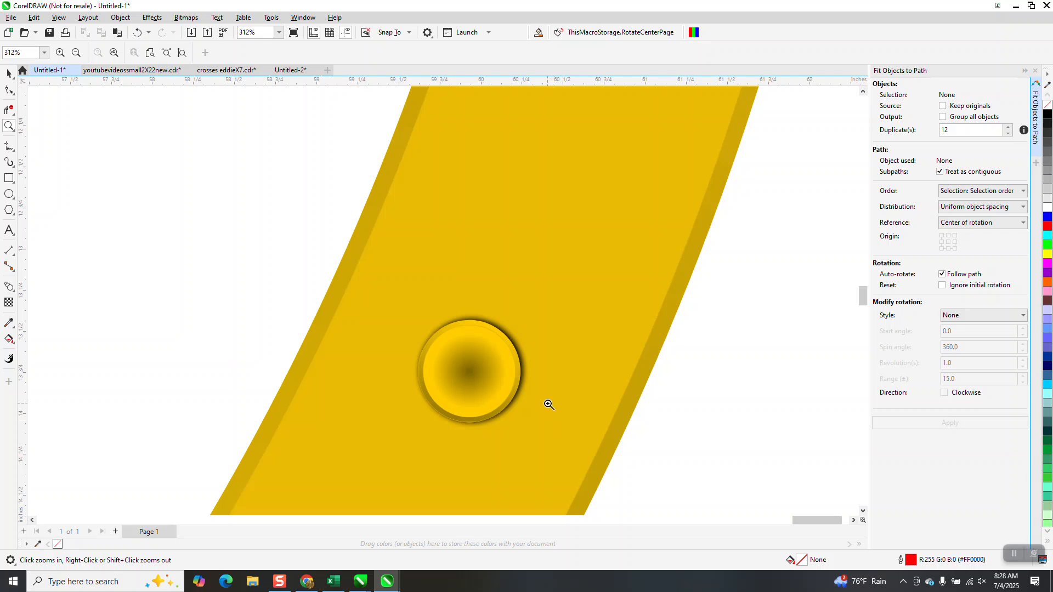
scroll(545, 402, down, 2)
scroll(540, 391, down, 4)
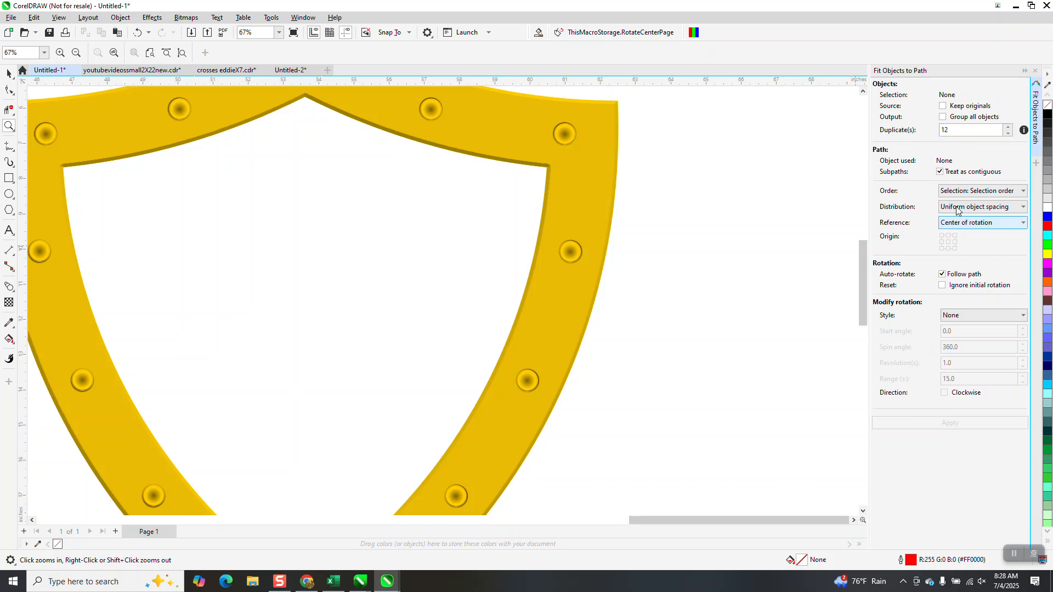
scroll(759, 261, down, 4)
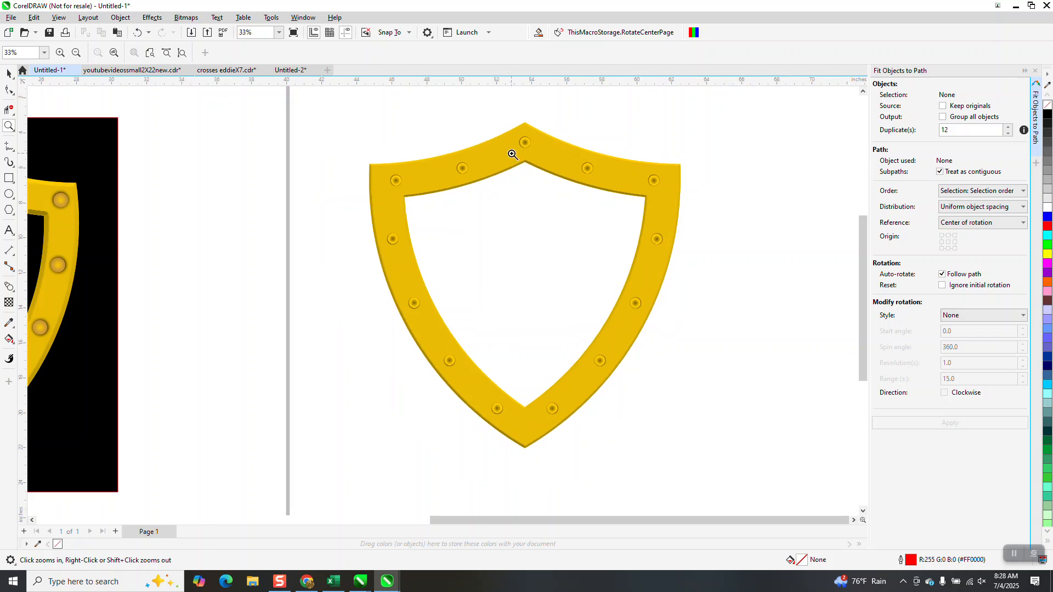
scroll(575, 230, down, 2)
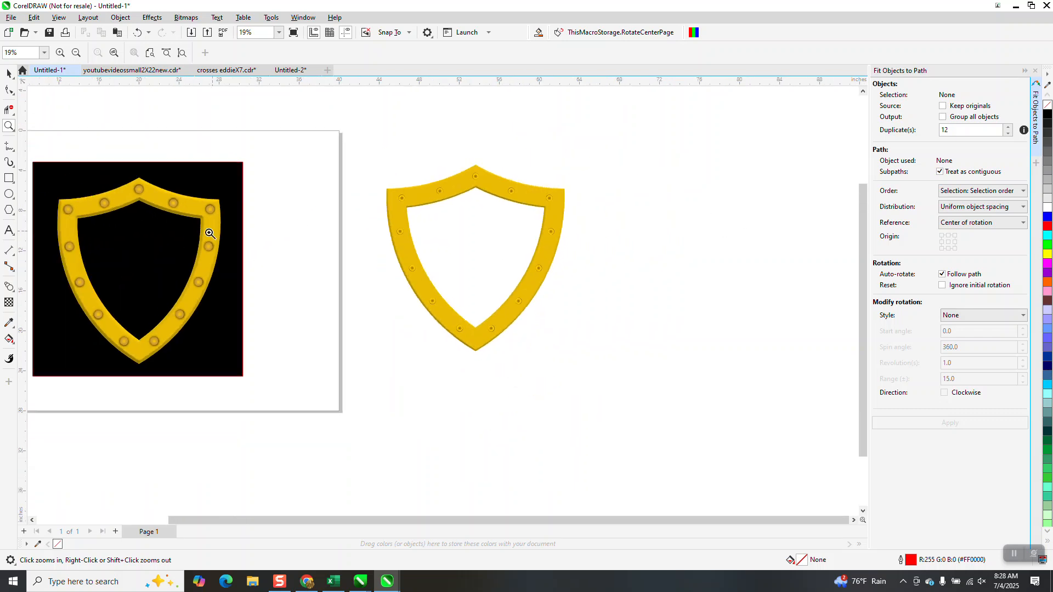
drag(90, 178, 272, 254)
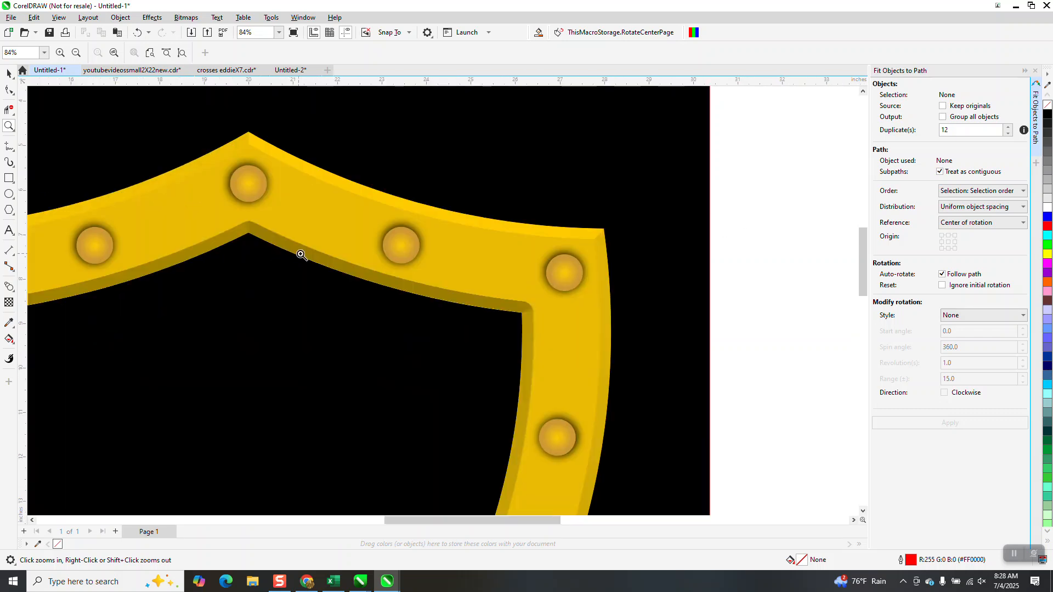
scroll(307, 252, down, 6)
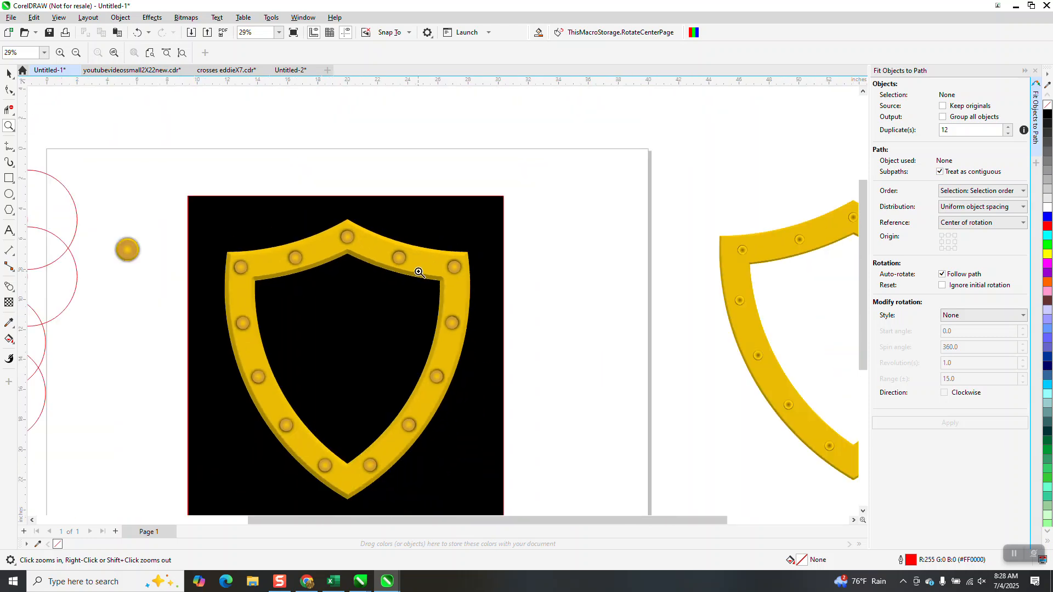